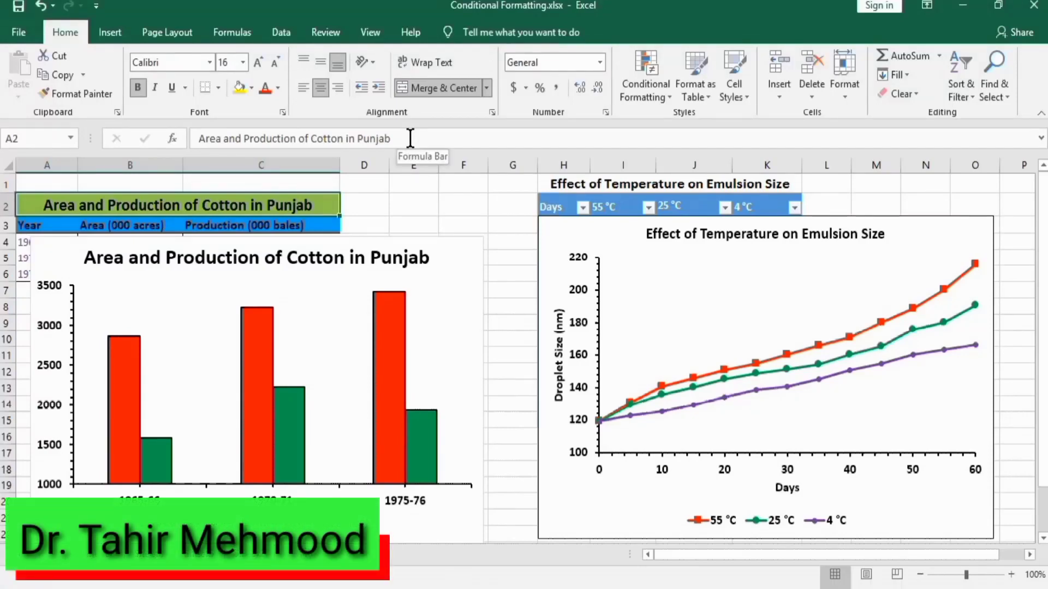
Select the Punjab cotton chart and its legend, then the emulsion size line chart.
{"action": "left_click", "coordinate": [256, 382]}
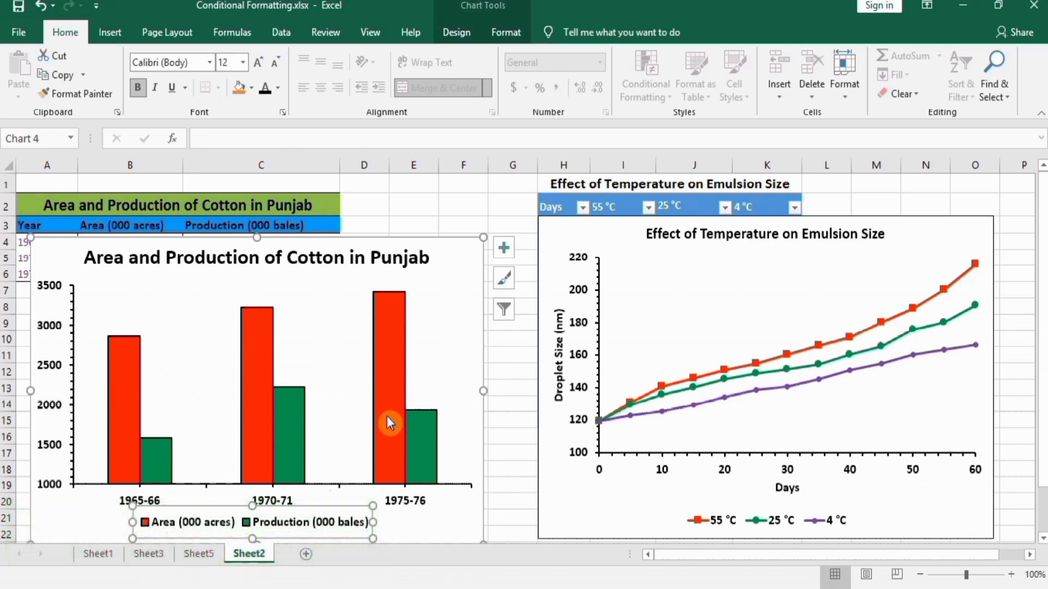
{"action": "left_click", "coordinate": [322, 523]}
{"action": "left_click", "coordinate": [568, 238]}
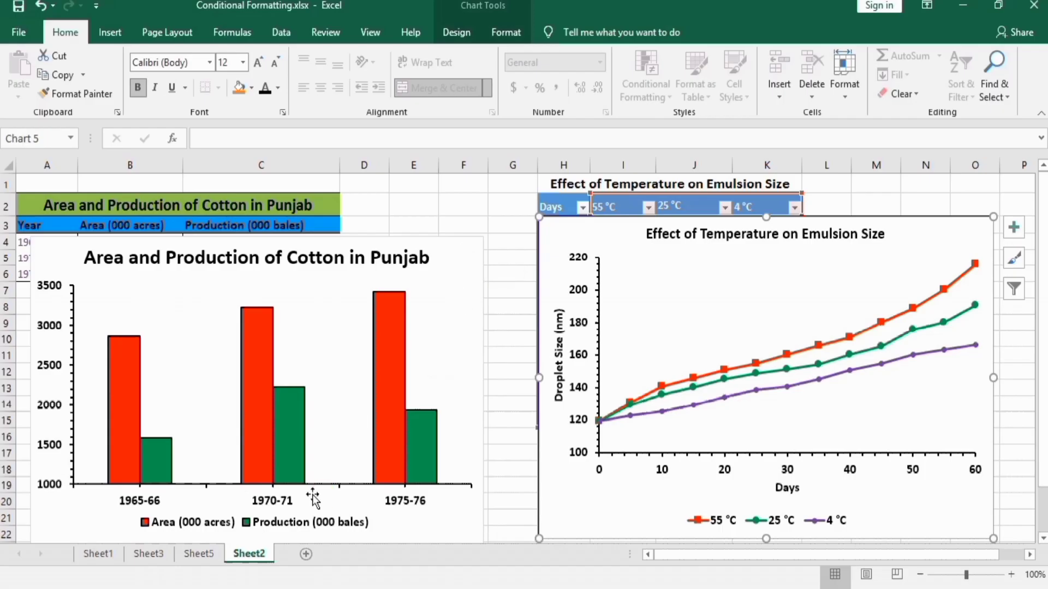
Colour the cotton chart's legend text standard Red, keeping it bold.
{"action": "left_click", "coordinate": [290, 526]}
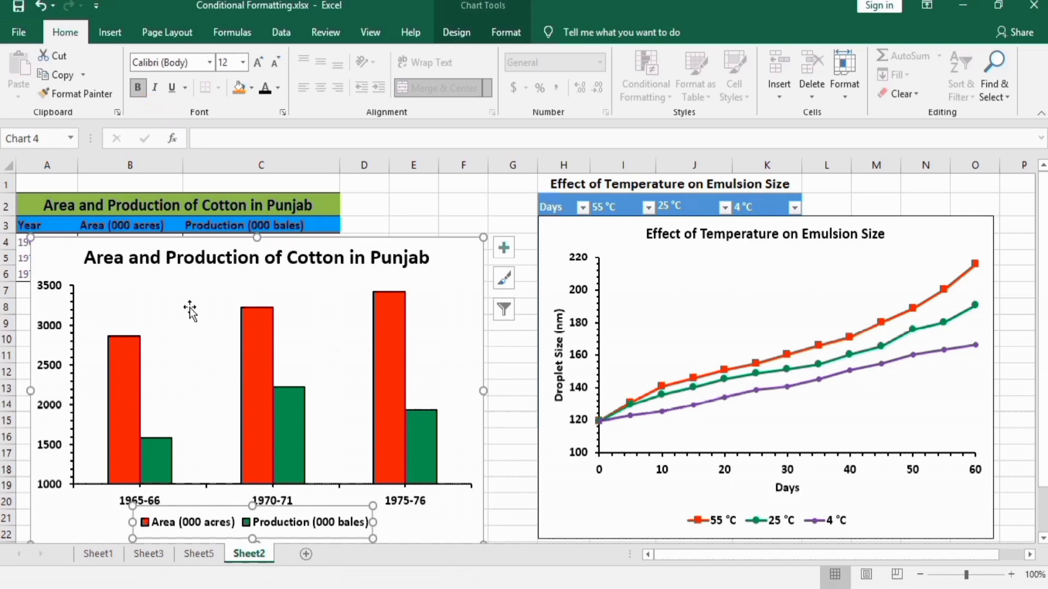
{"action": "left_click", "coordinate": [140, 92]}
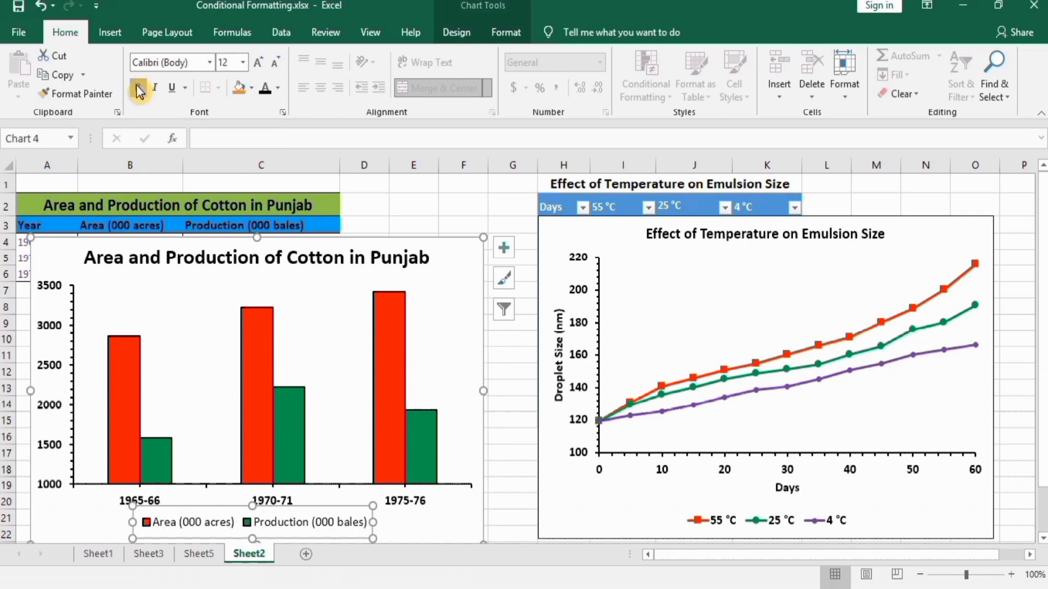
{"action": "left_click", "coordinate": [140, 92]}
{"action": "left_click", "coordinate": [278, 91]}
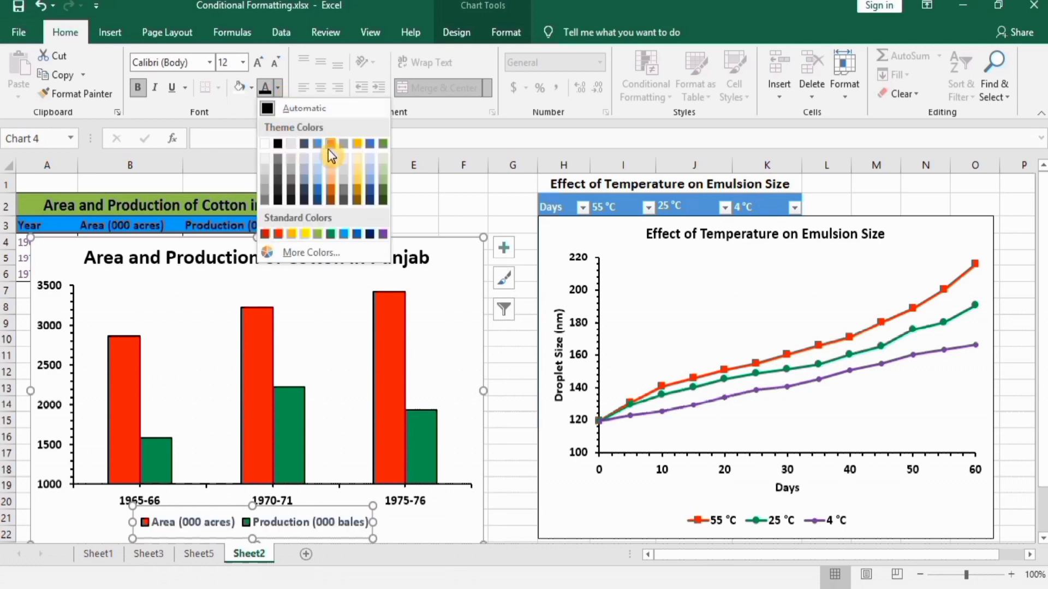
{"action": "left_click", "coordinate": [277, 232]}
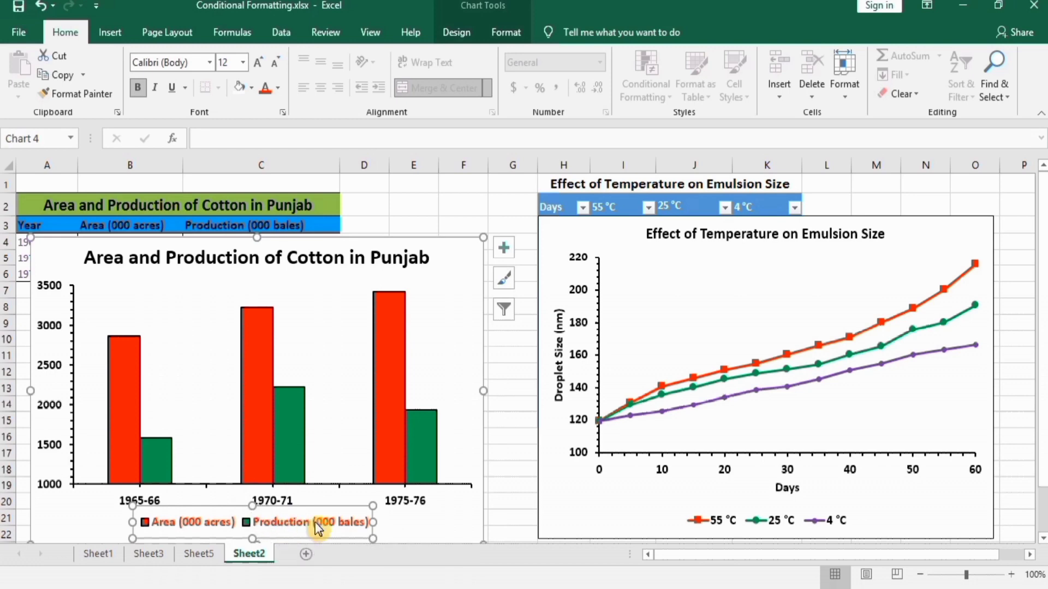
Set the Production (000 bales) legend entry's font colour to Automatic black, leaving Area red.
{"action": "left_click", "coordinate": [504, 464]}
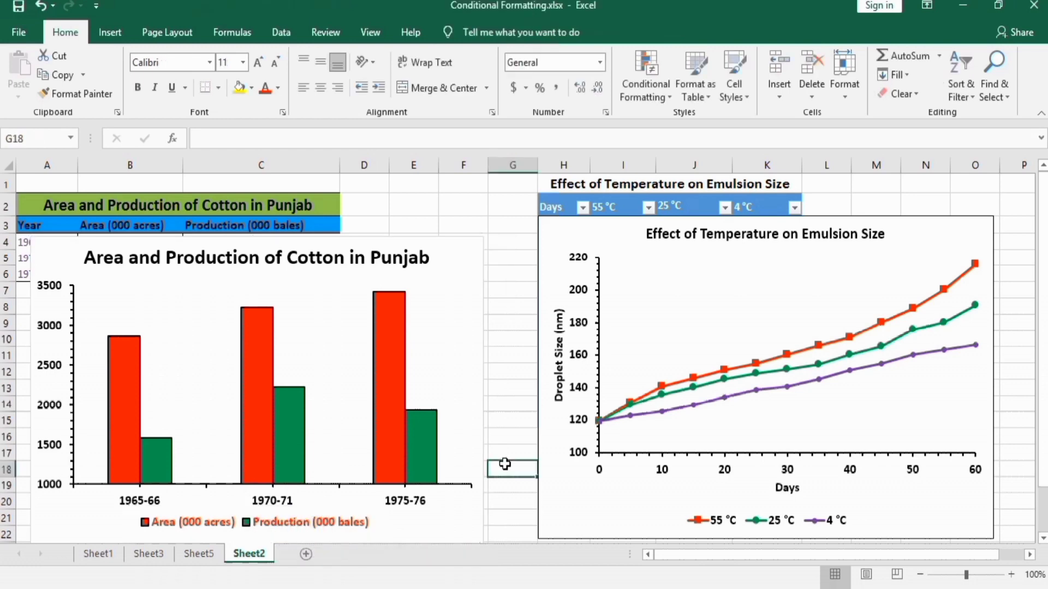
{"action": "double_click", "coordinate": [293, 525]}
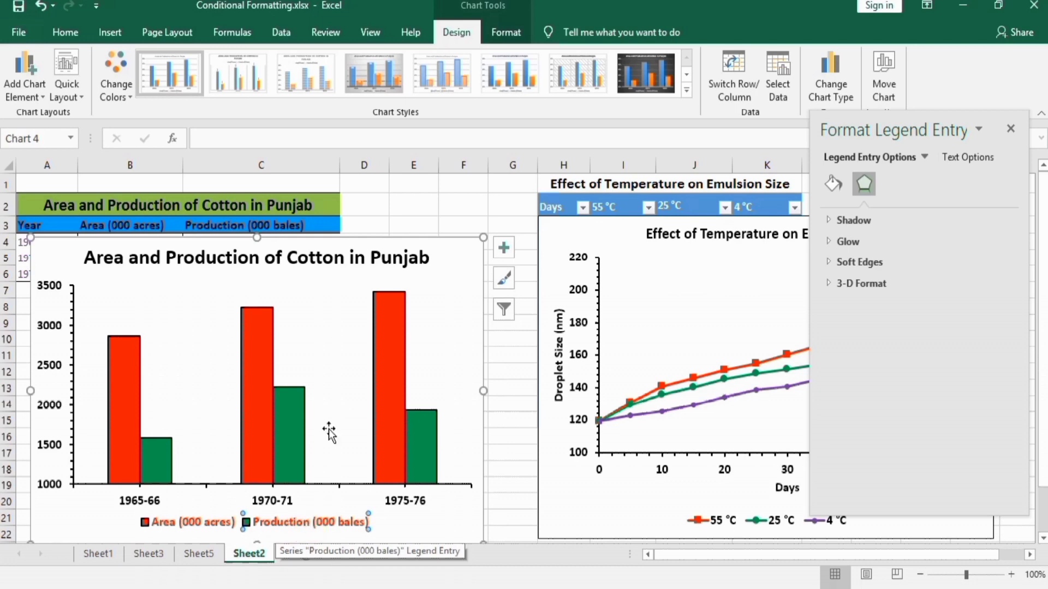
{"action": "left_click", "coordinate": [78, 36]}
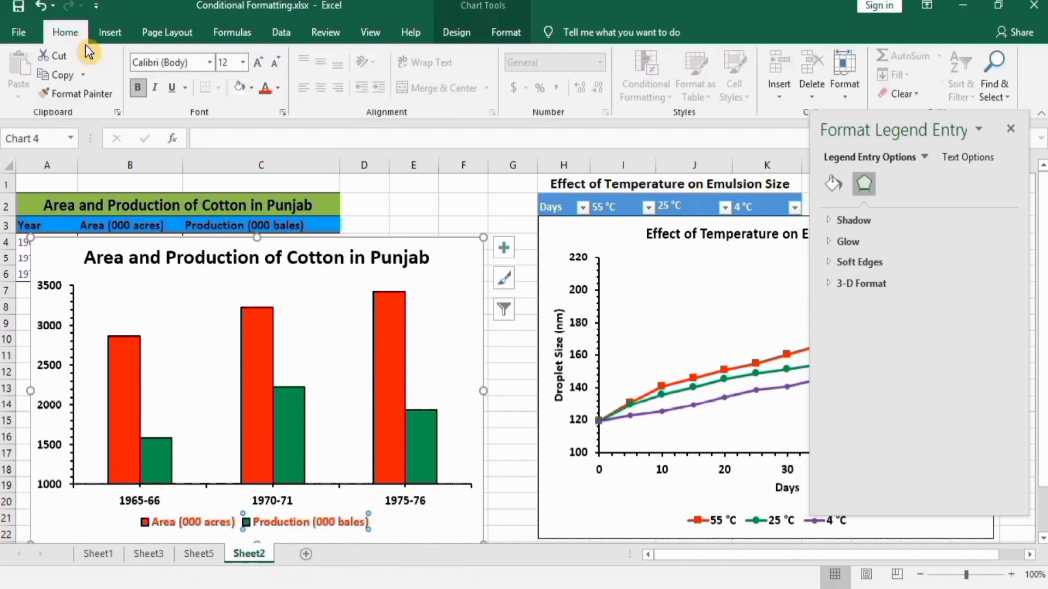
{"action": "left_click", "coordinate": [280, 93]}
{"action": "left_click", "coordinate": [272, 106]}
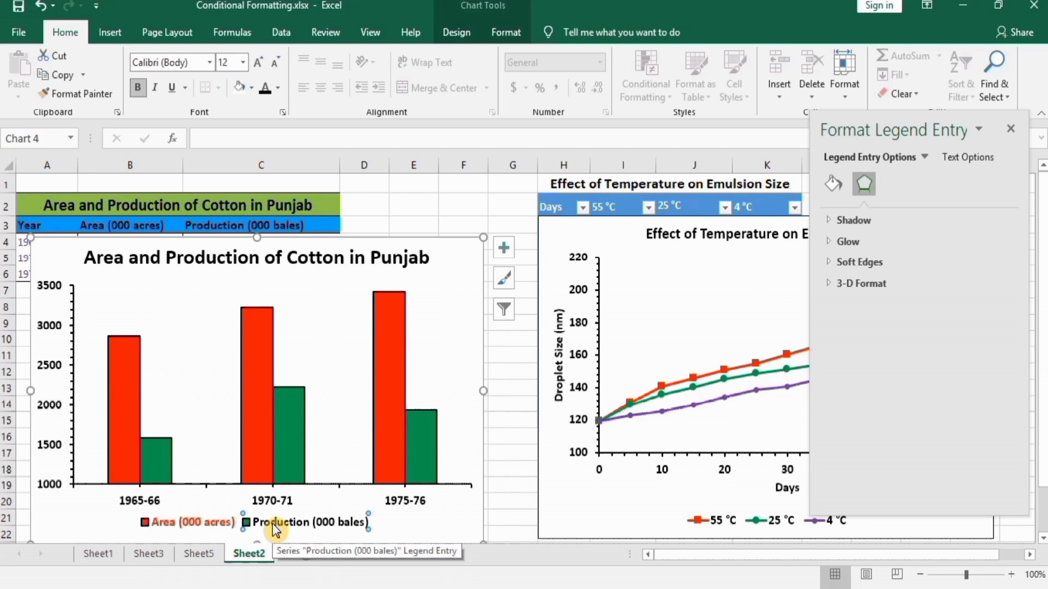
{"action": "left_click", "coordinate": [507, 435]}
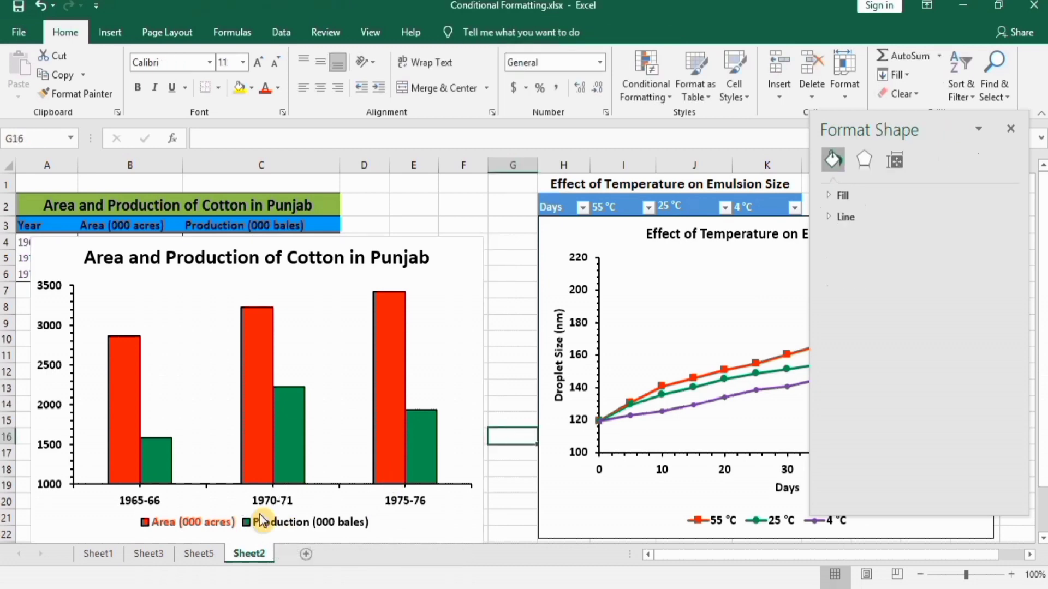
{"action": "left_click", "coordinate": [226, 520]}
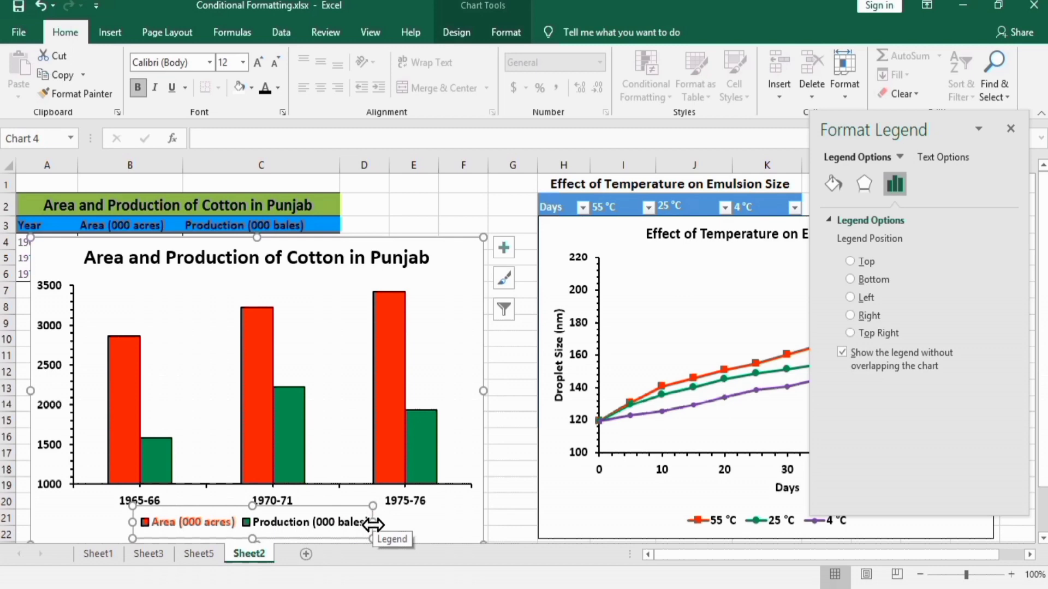
{"action": "left_click_drag", "start_coordinate": [371, 522], "coordinate": [356, 523]}
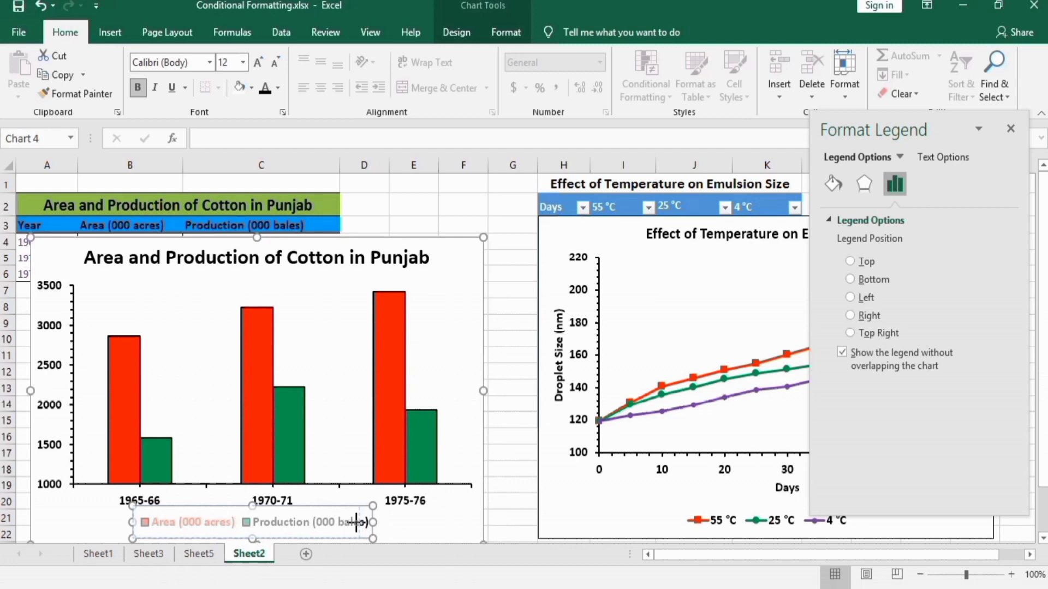
{"action": "left_click_drag", "start_coordinate": [289, 522], "coordinate": [289, 522]}
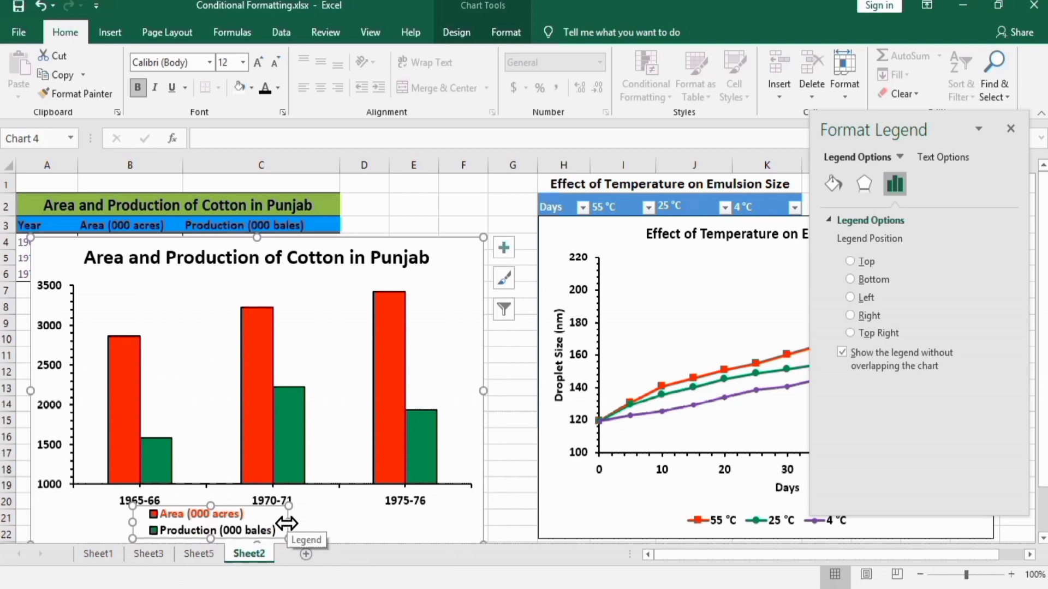
{"action": "left_click_drag", "start_coordinate": [280, 525], "coordinate": [307, 524]}
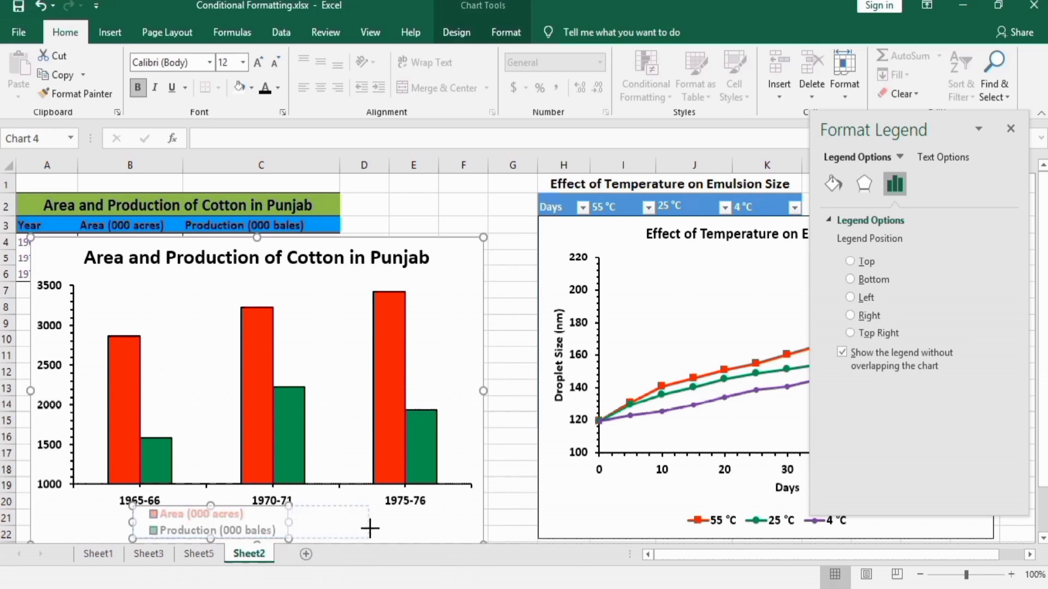
{"action": "left_click_drag", "start_coordinate": [370, 529], "coordinate": [371, 524]}
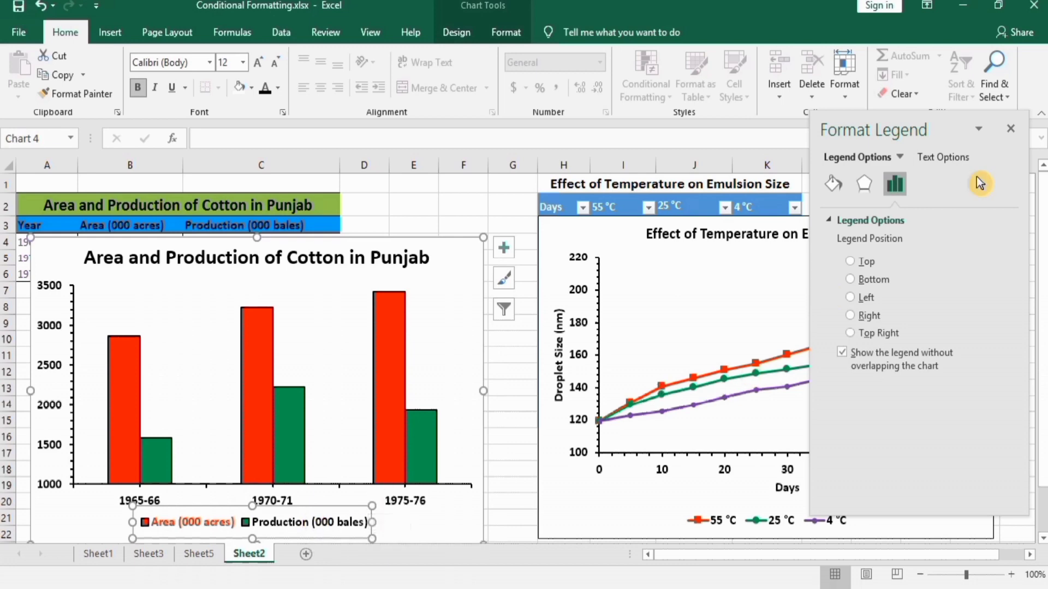
Try Top, Bottom, Left and Right legend positions for the cotton chart, settling on Top.
{"action": "left_click", "coordinate": [1011, 130]}
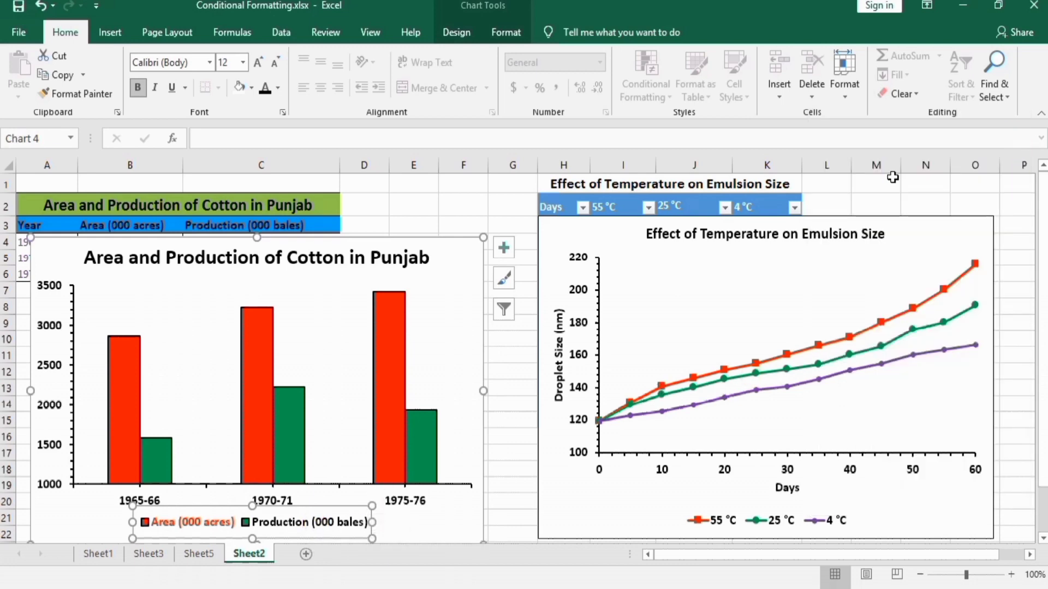
{"action": "right_click", "coordinate": [309, 514]}
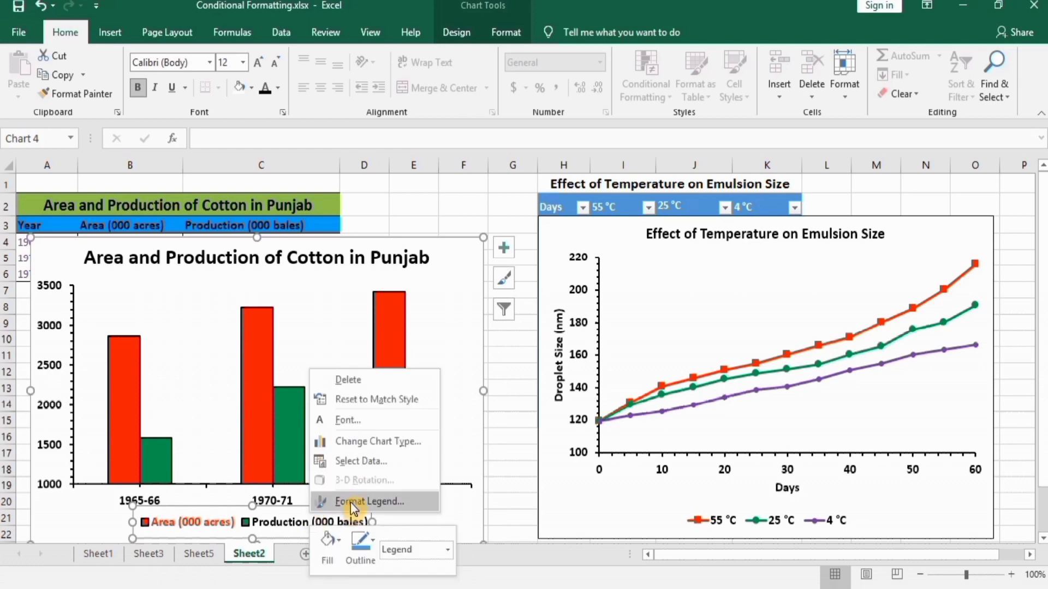
{"action": "left_click", "coordinate": [352, 509]}
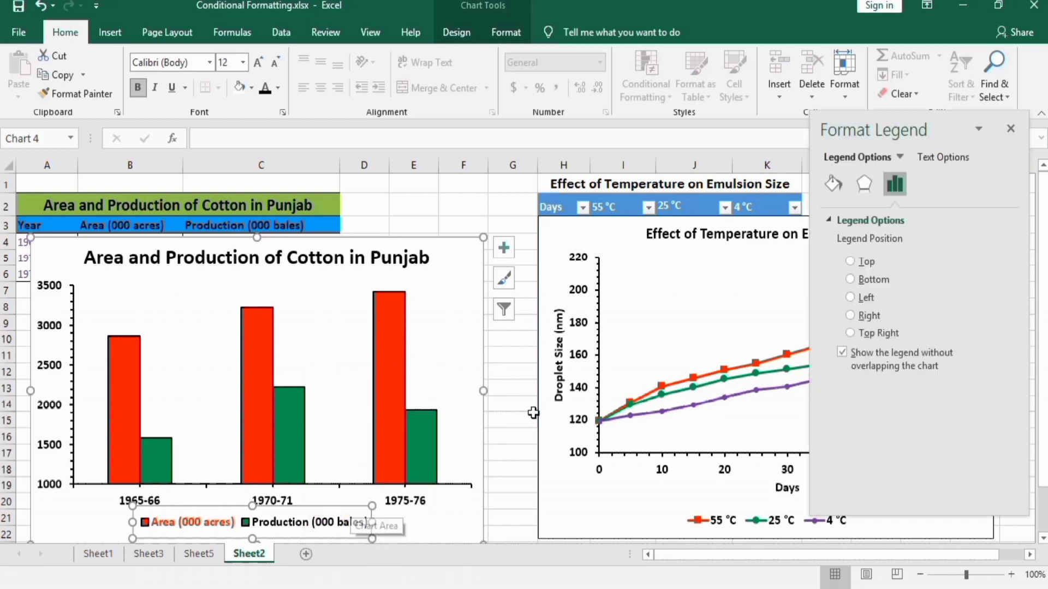
{"action": "left_click", "coordinate": [852, 262]}
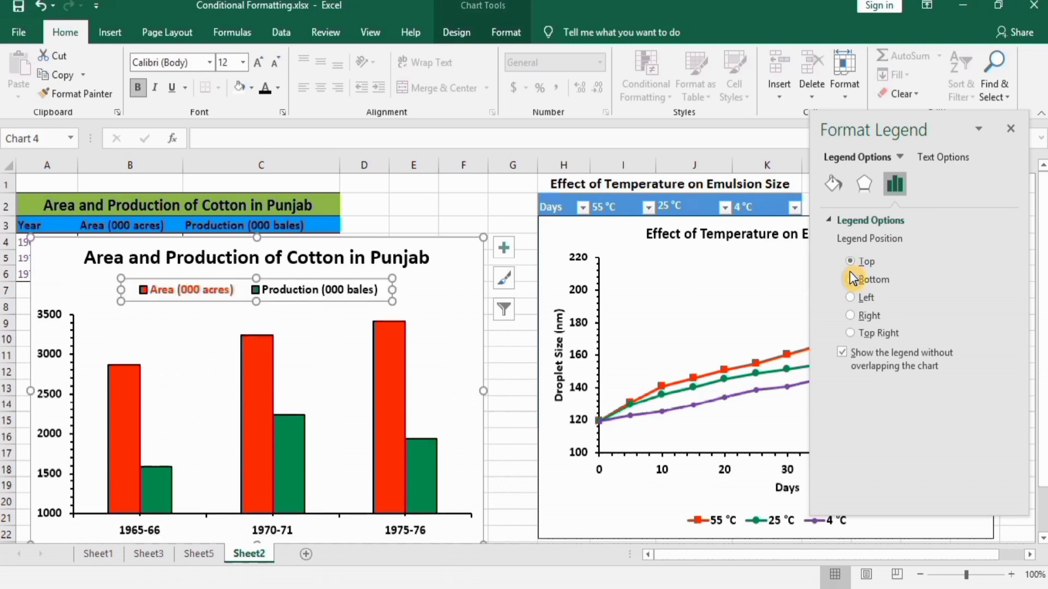
{"action": "left_click", "coordinate": [851, 281]}
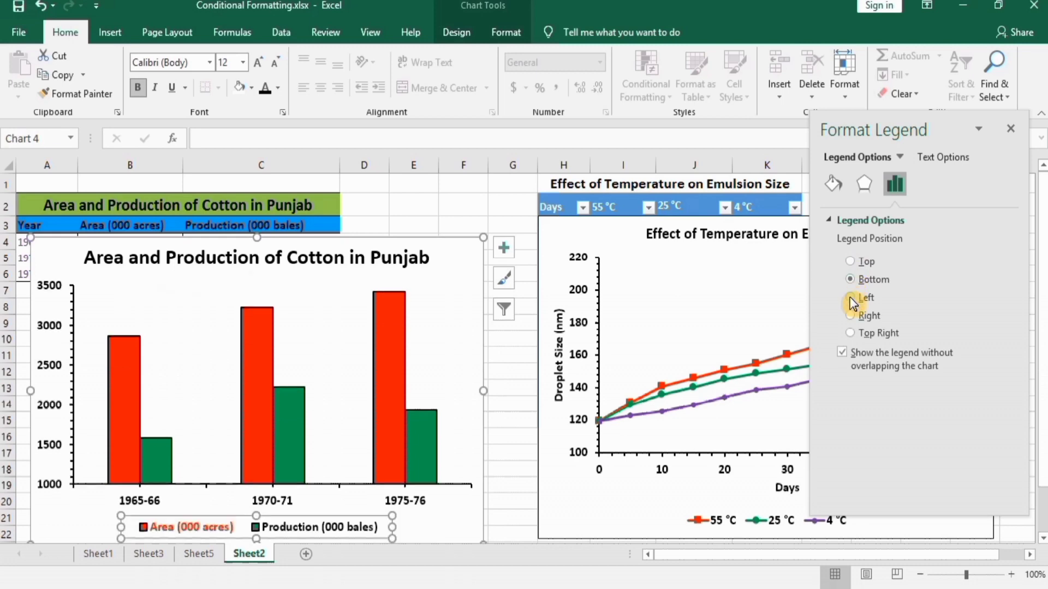
{"action": "left_click", "coordinate": [851, 296]}
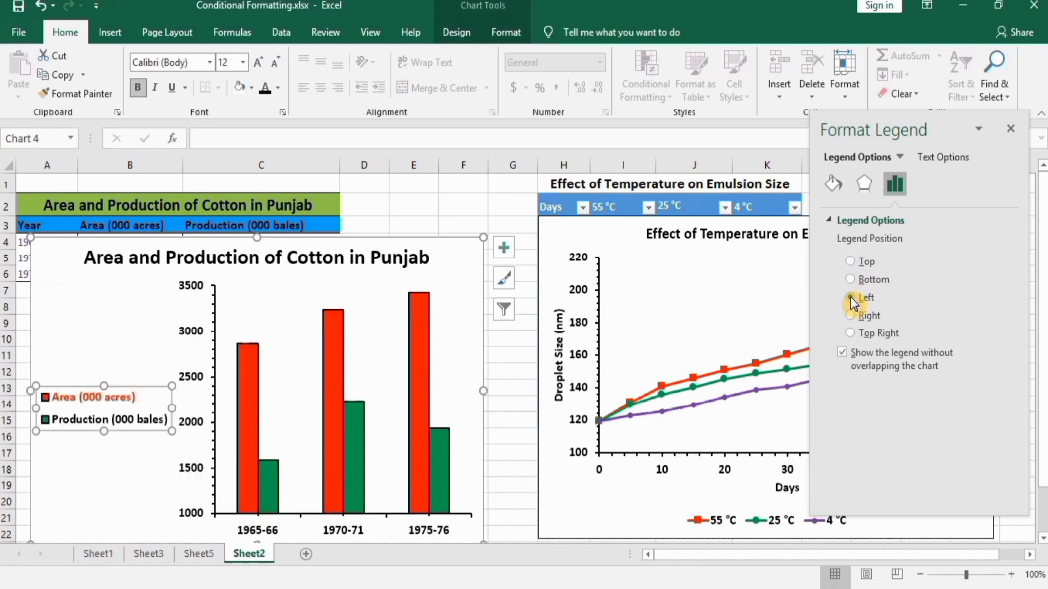
{"action": "left_click", "coordinate": [851, 316]}
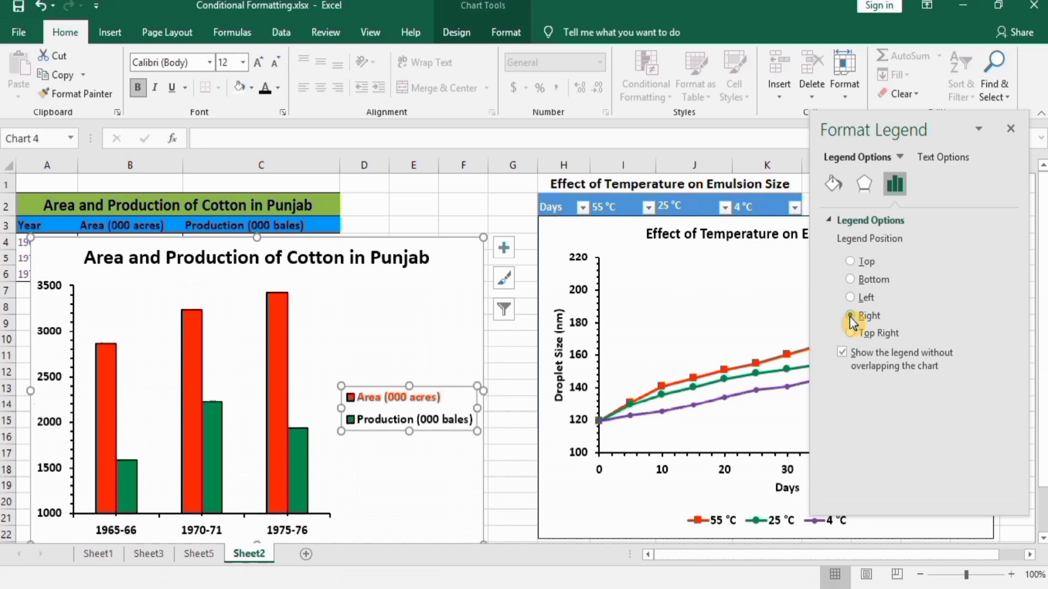
{"action": "left_click", "coordinate": [851, 263]}
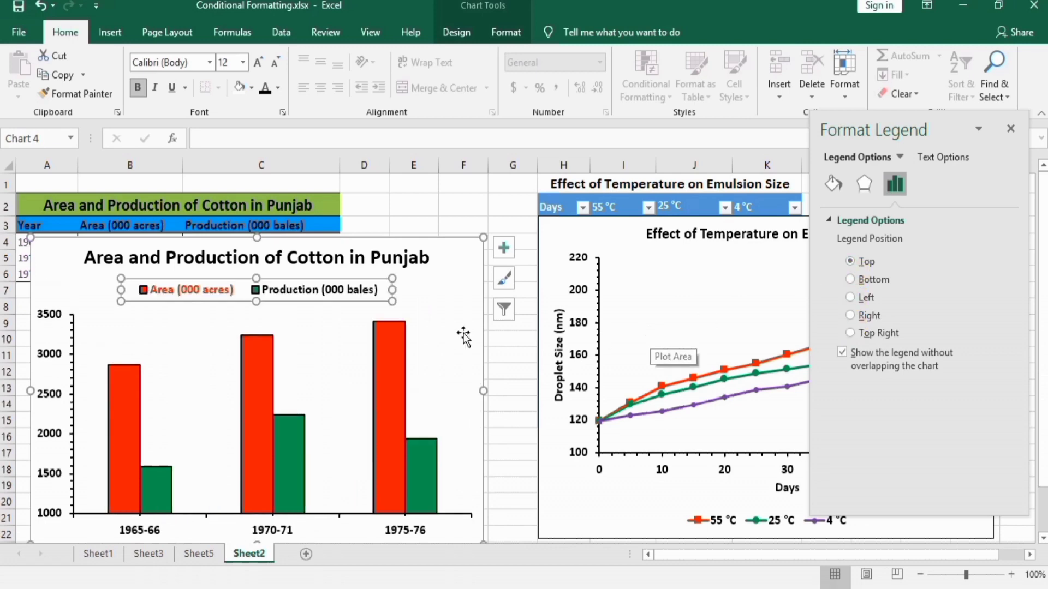
Drag the cotton chart's legend to sit directly beneath the chart title.
{"action": "left_click", "coordinate": [322, 291]}
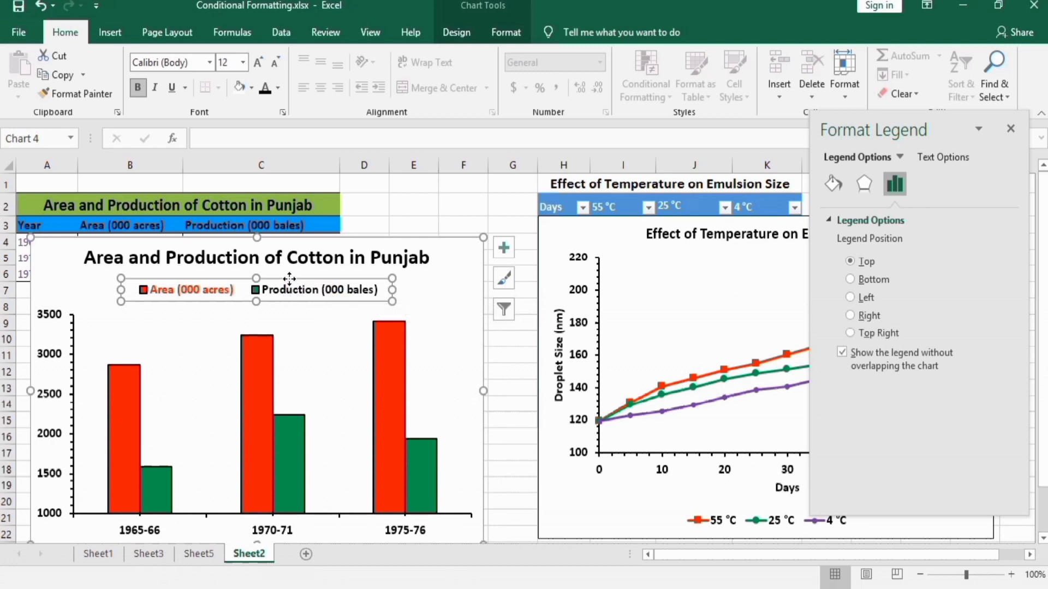
{"action": "left_click_drag", "start_coordinate": [289, 278], "coordinate": [255, 304]}
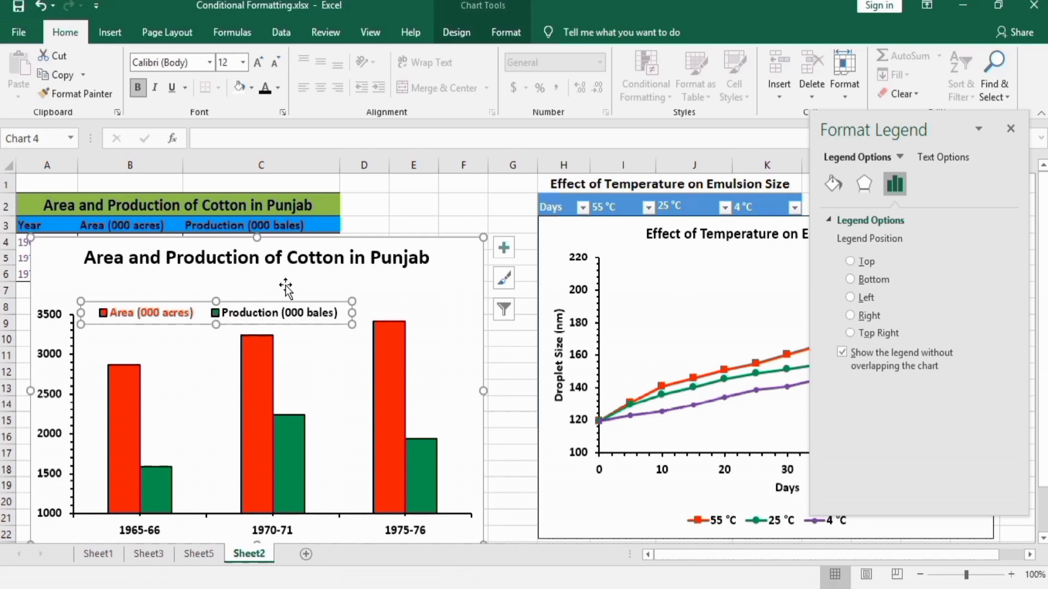
{"action": "left_click_drag", "start_coordinate": [264, 295], "coordinate": [278, 273]}
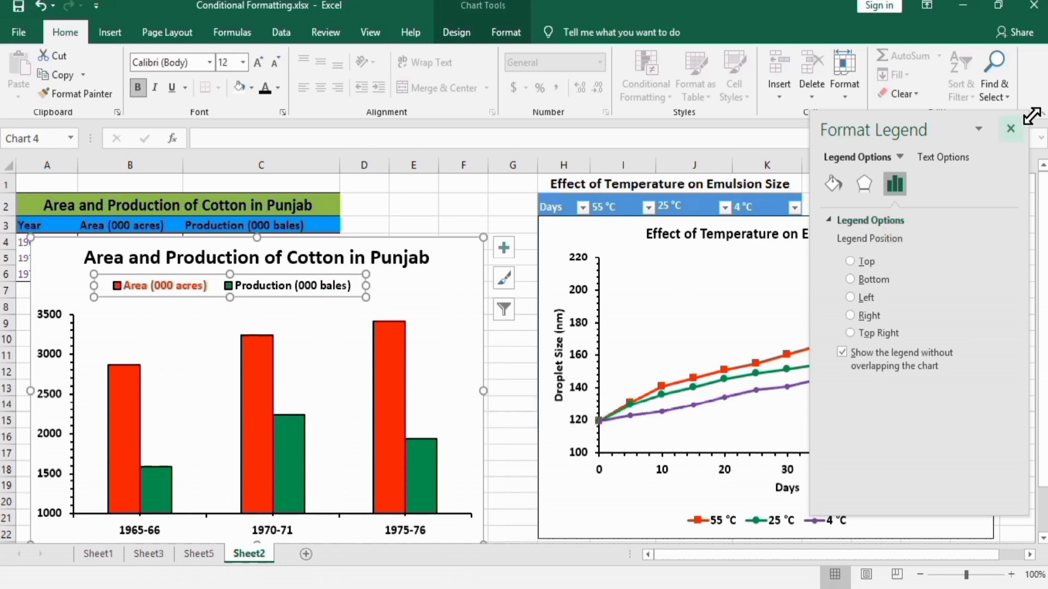
Turn the emulsion chart's Legend element off and back on so it shows at the right.
{"action": "left_click", "coordinate": [1013, 131]}
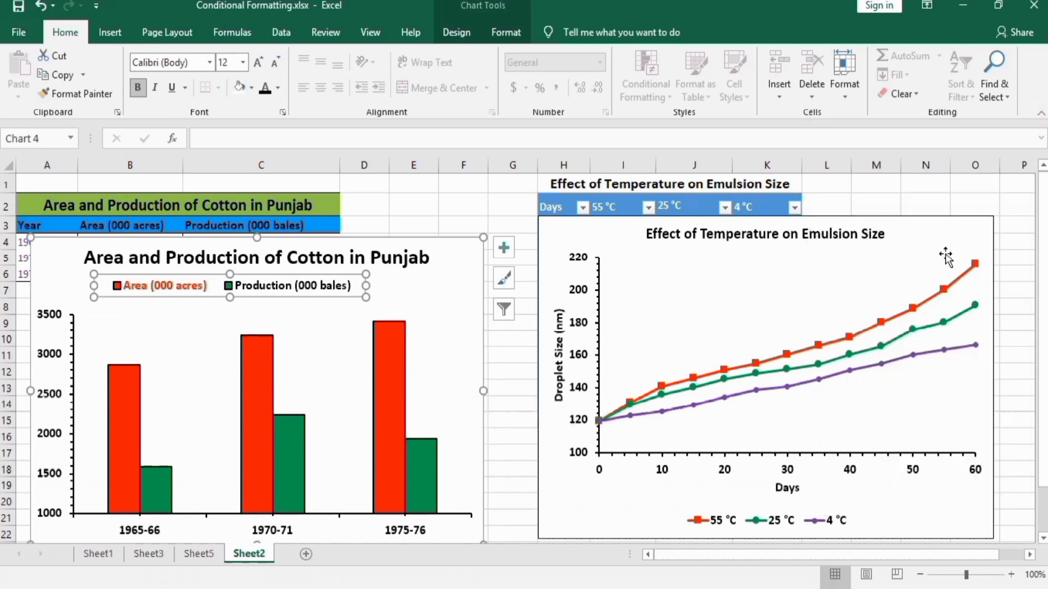
{"action": "left_click", "coordinate": [972, 220]}
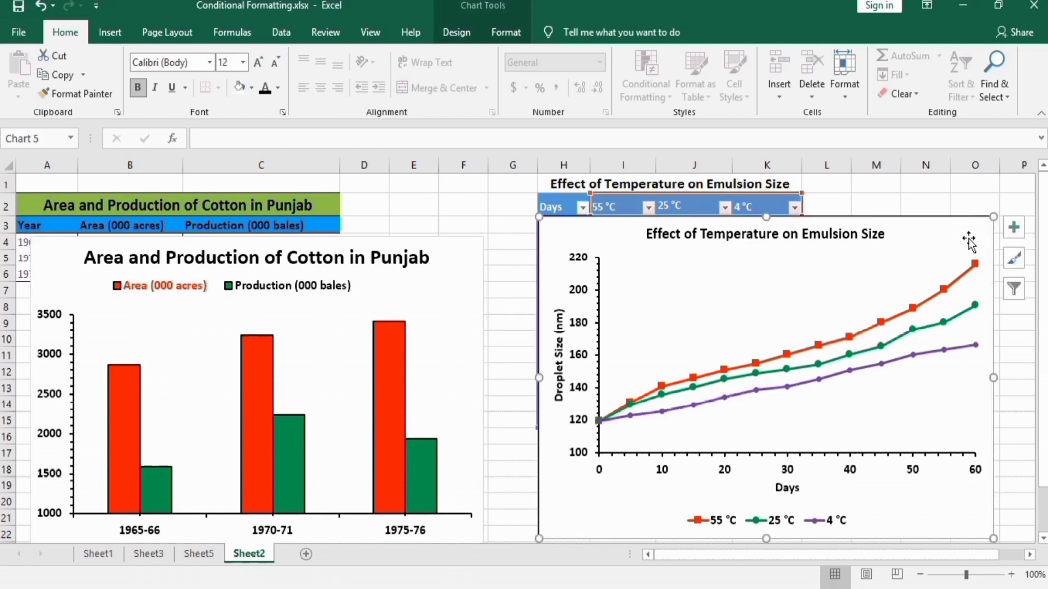
{"action": "left_click", "coordinate": [1016, 228]}
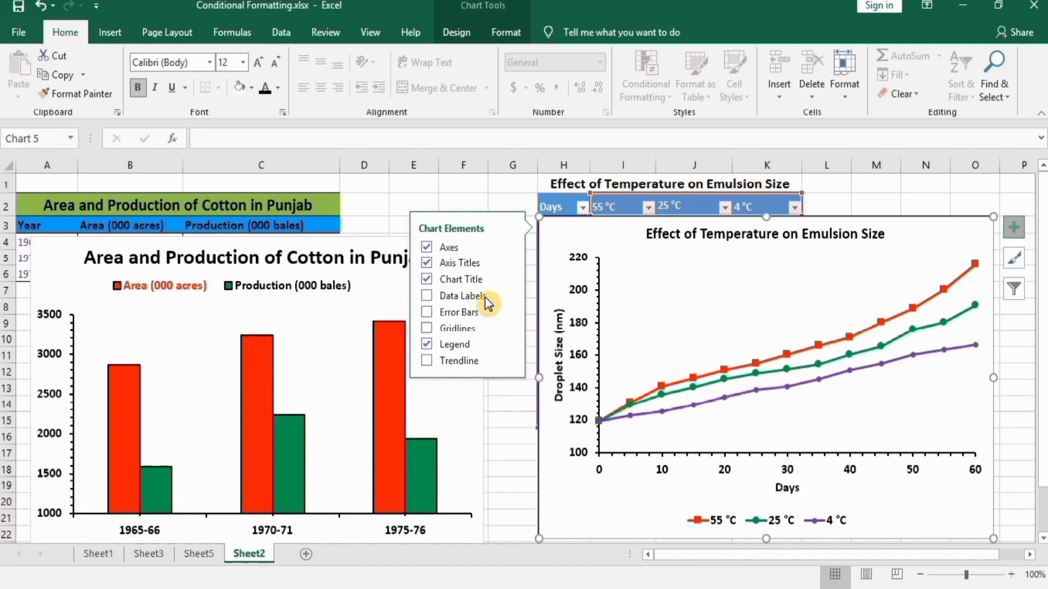
{"action": "left_click", "coordinate": [428, 348]}
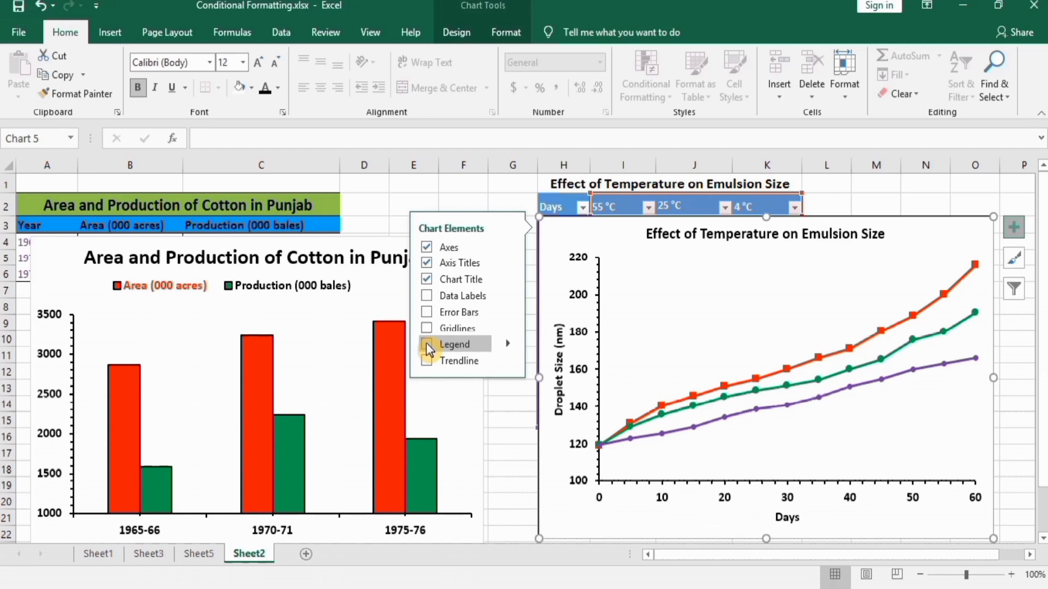
{"action": "left_click", "coordinate": [428, 345]}
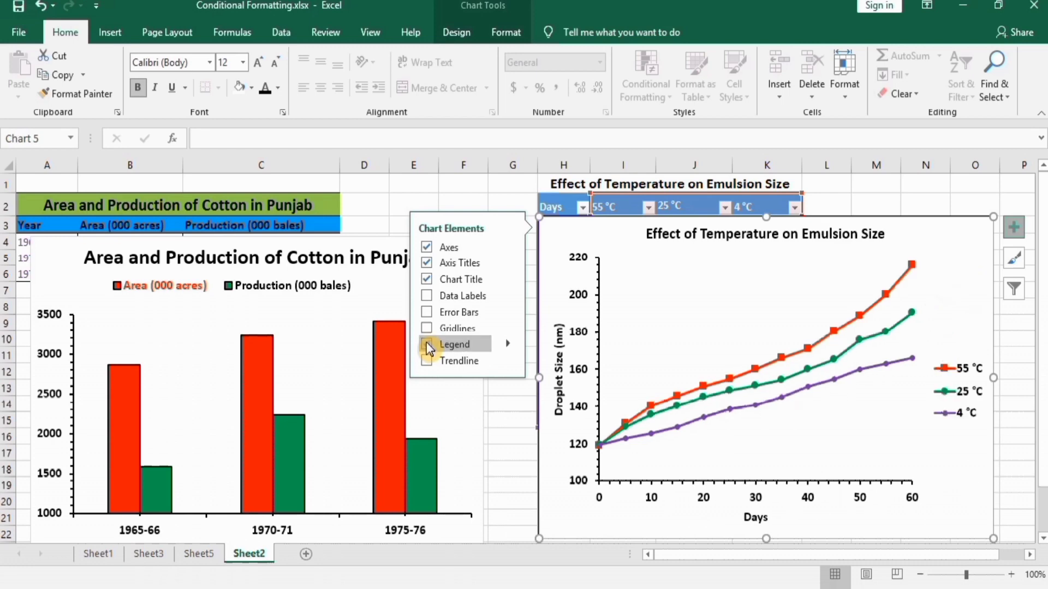
{"action": "left_click", "coordinate": [963, 385]}
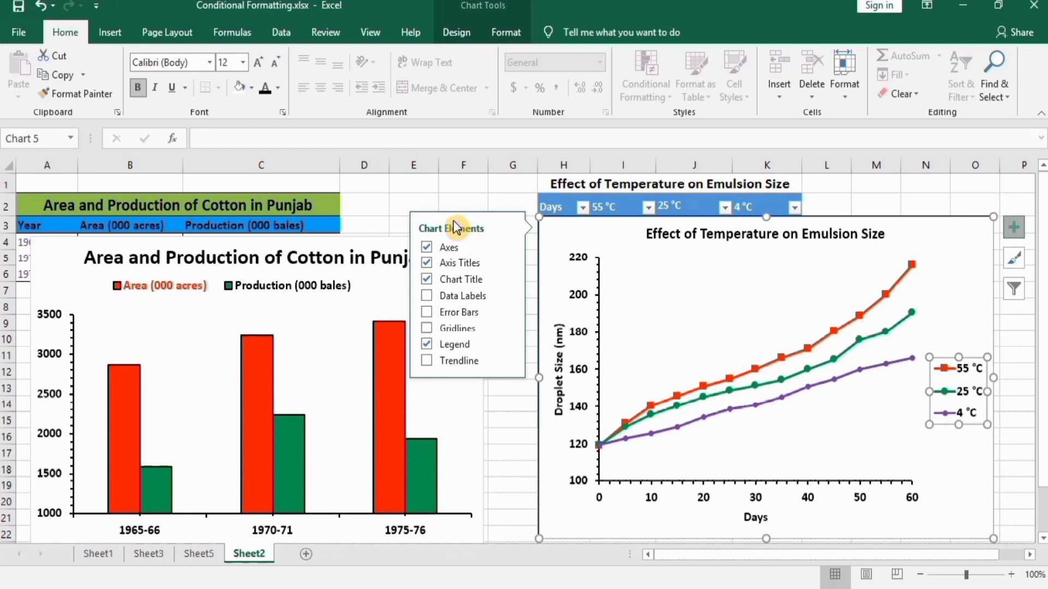
Edit header cell I2 from 55 °C to 65 °C so the line chart legend shows 65 °C.
{"action": "left_click", "coordinate": [413, 203]}
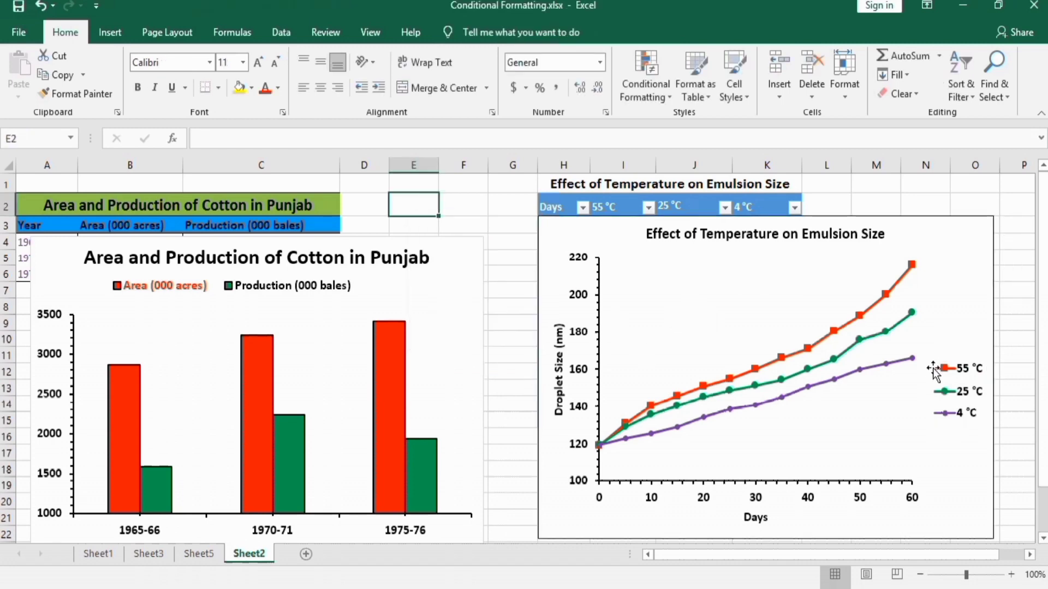
{"action": "left_click", "coordinate": [981, 381]}
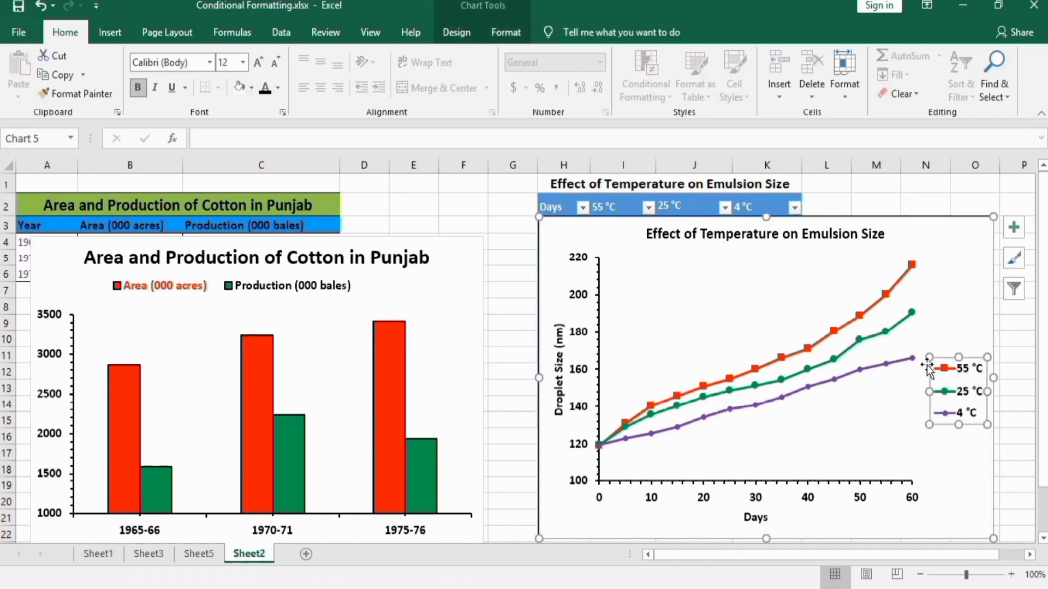
{"action": "left_click", "coordinate": [960, 374]}
{"action": "double_click", "coordinate": [598, 207]}
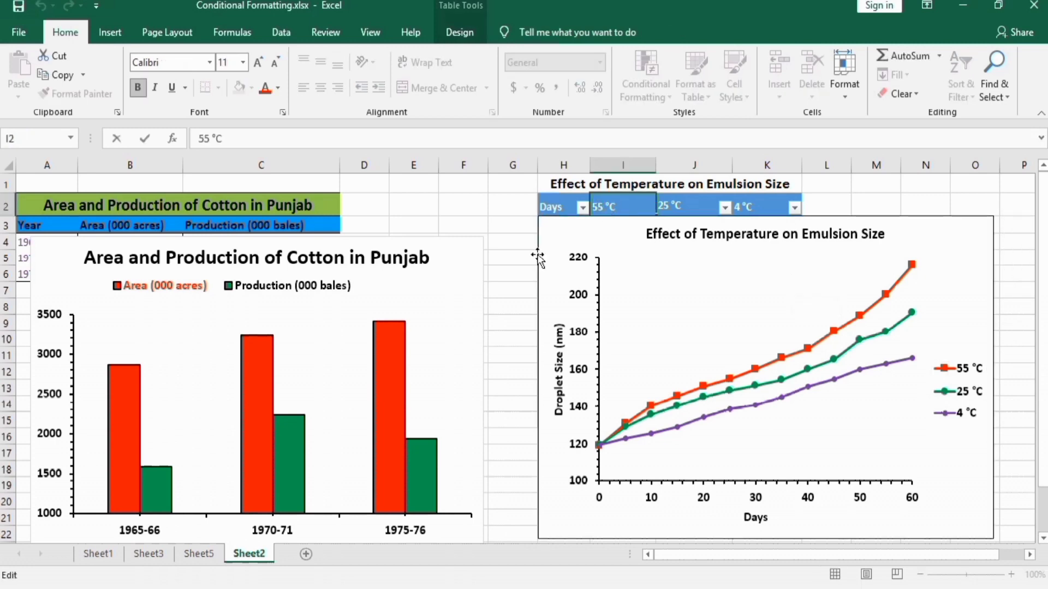
{"action": "key", "text": "BackSpace"}
{"action": "type", "text": "6"}
{"action": "left_click", "coordinate": [506, 260]}
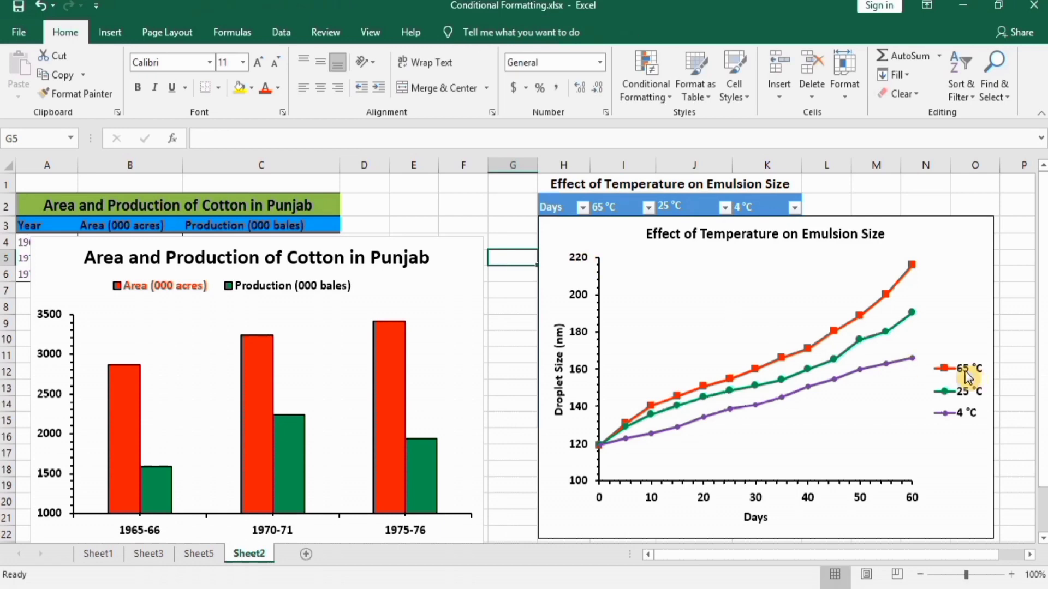
{"action": "double_click", "coordinate": [129, 227]}
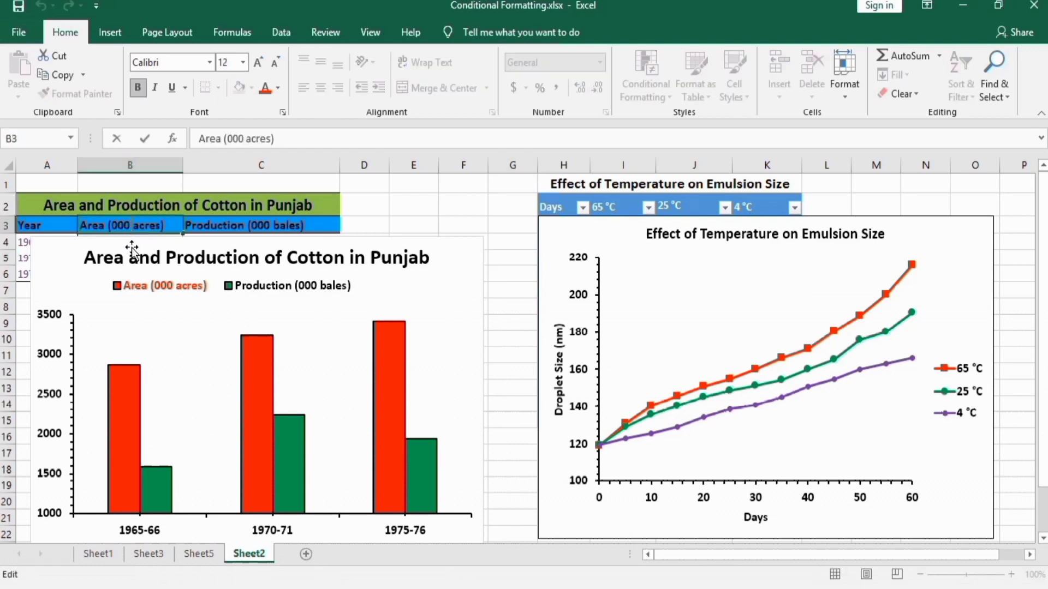
{"action": "key", "text": "BackSpace"}
{"action": "key", "text": "BackSpace"}
{"action": "key", "text": "BackSpace"}
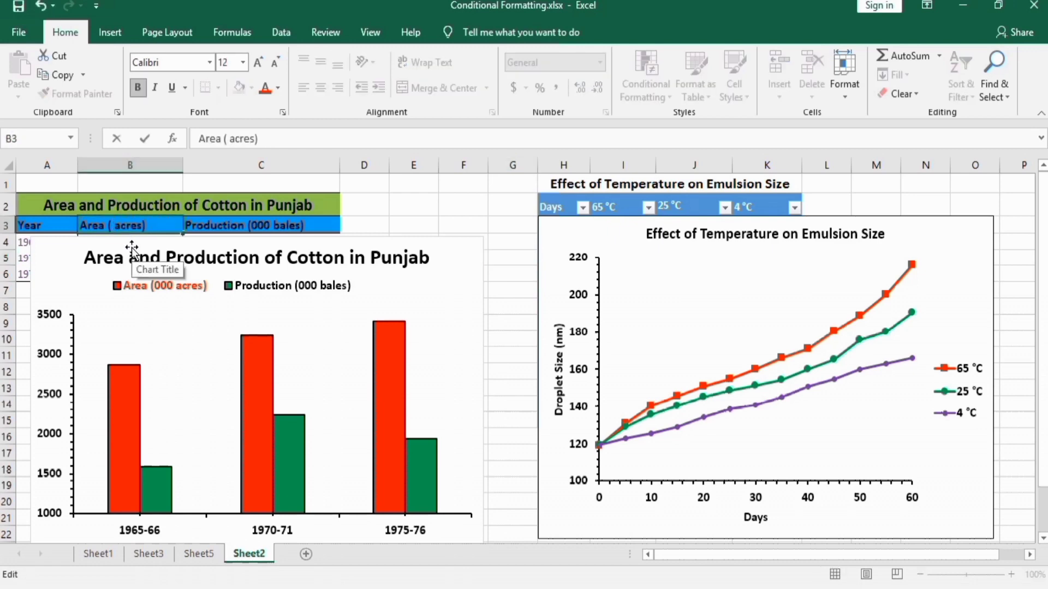
{"action": "left_click", "coordinate": [404, 203]}
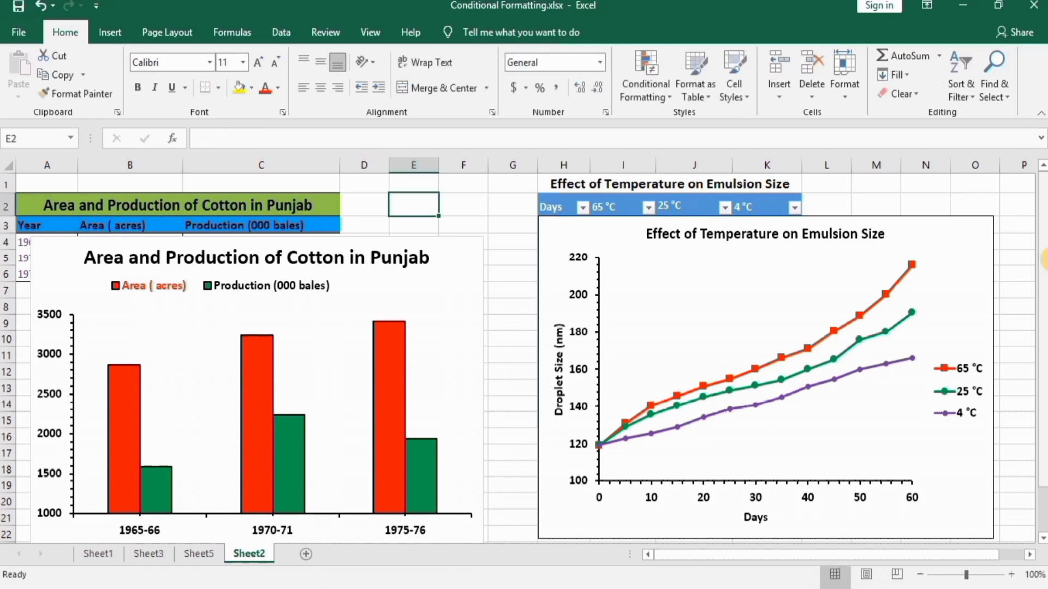
{"action": "mouse_move", "coordinate": [1042, 260]}
{"action": "left_mouse_down"}
{"action": "mouse_move", "coordinate": [1044, 310]}
{"action": "mouse_move", "coordinate": [1044, 259]}
{"action": "left_mouse_up"}
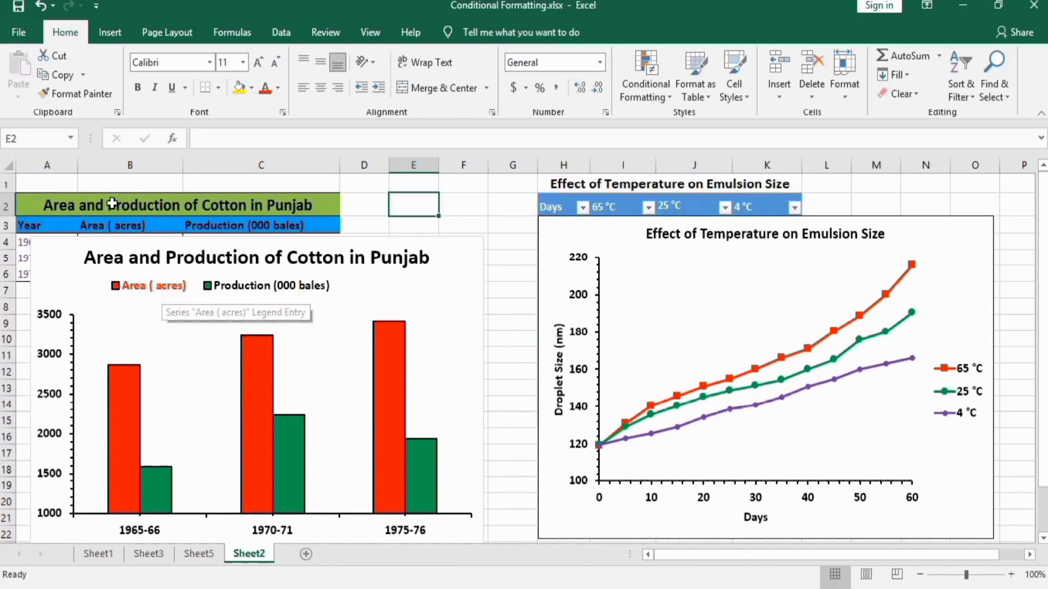
{"action": "left_click", "coordinate": [115, 228]}
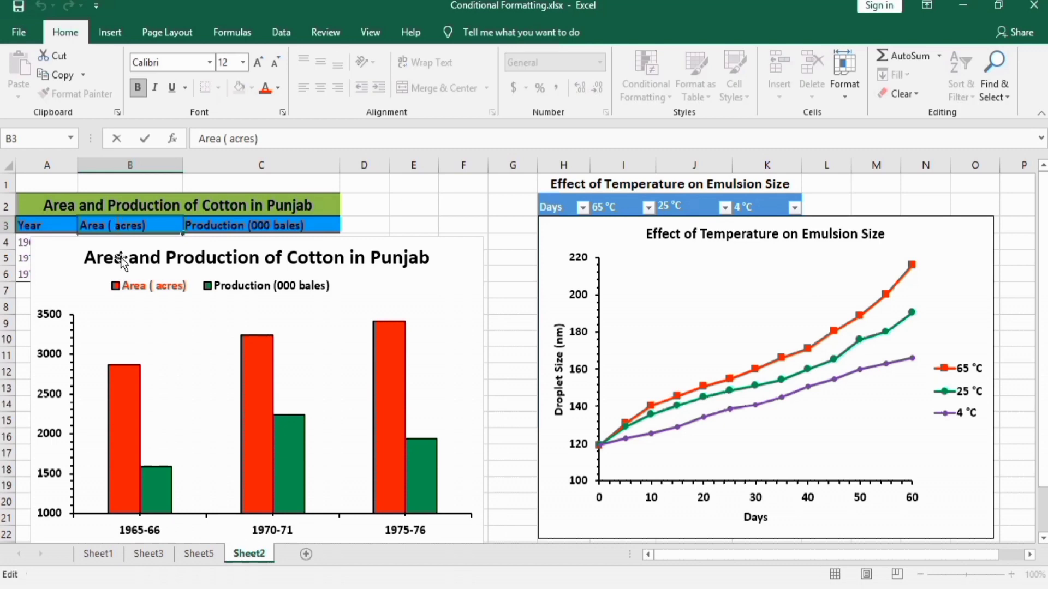
{"action": "key", "text": "F2"}
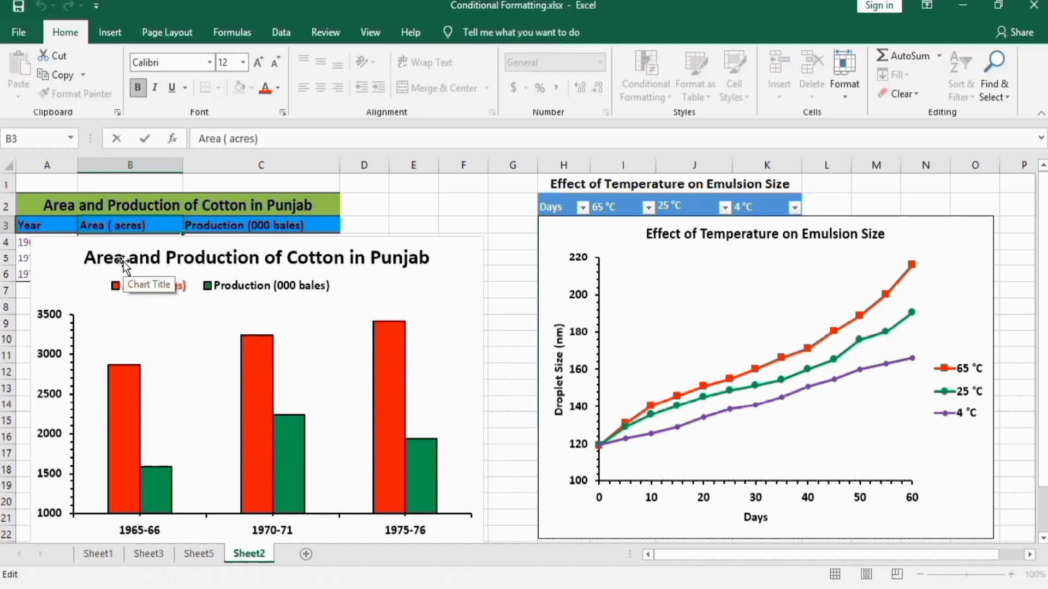
{"action": "type", "text": "000"}
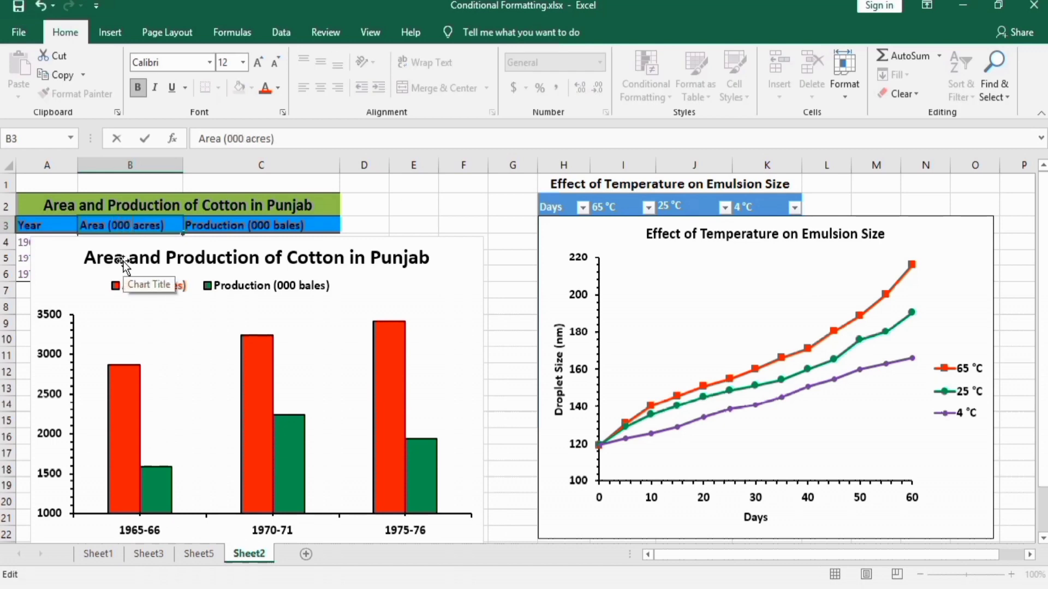
{"action": "key", "text": "Return"}
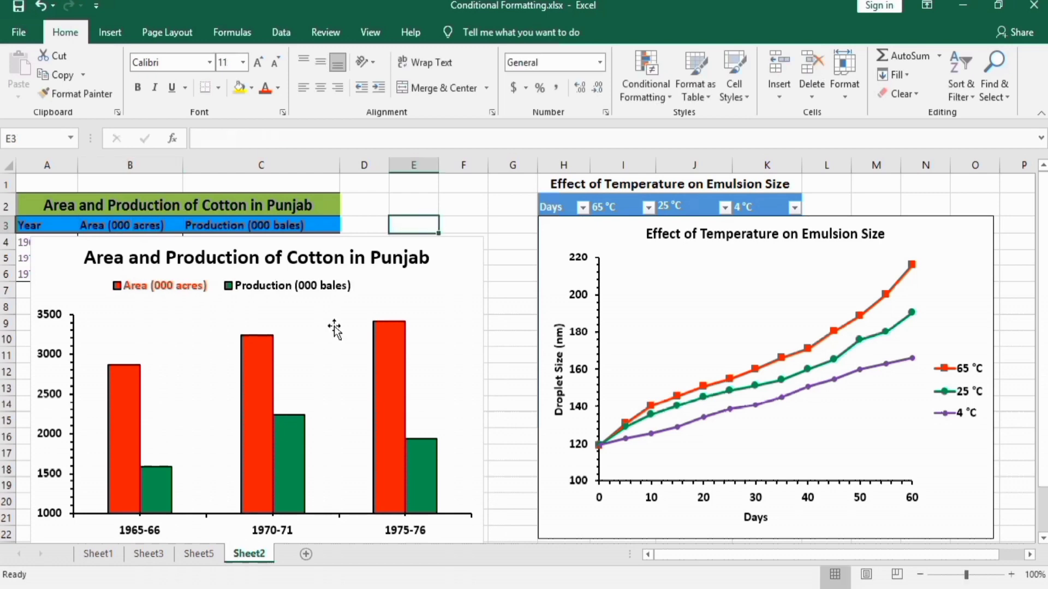
Rename the Area (000 acres) series to Temperature through Select Data.
{"action": "left_click", "coordinate": [316, 346]}
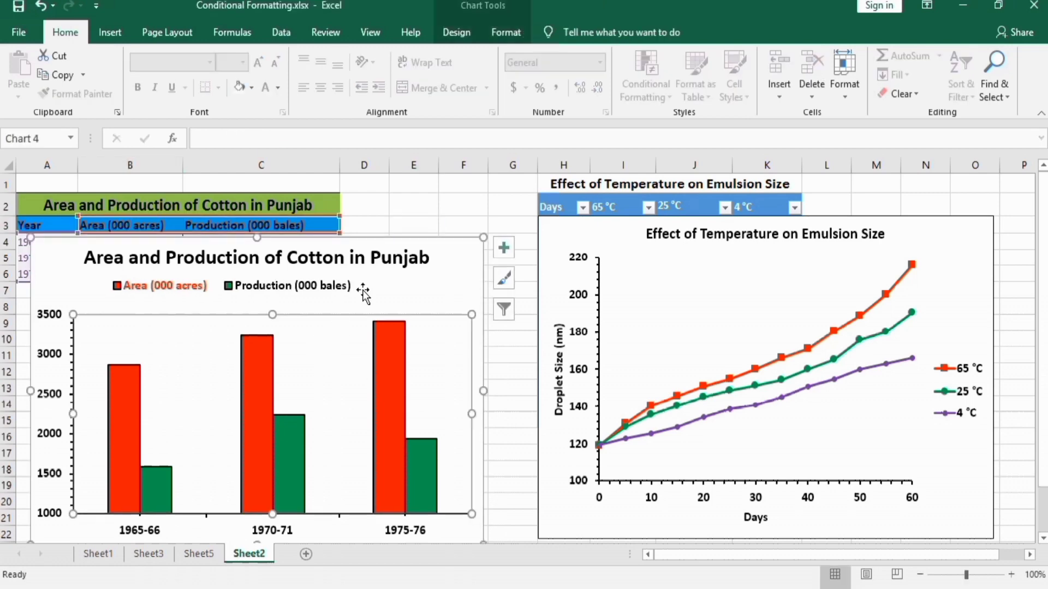
{"action": "right_click", "coordinate": [341, 349]}
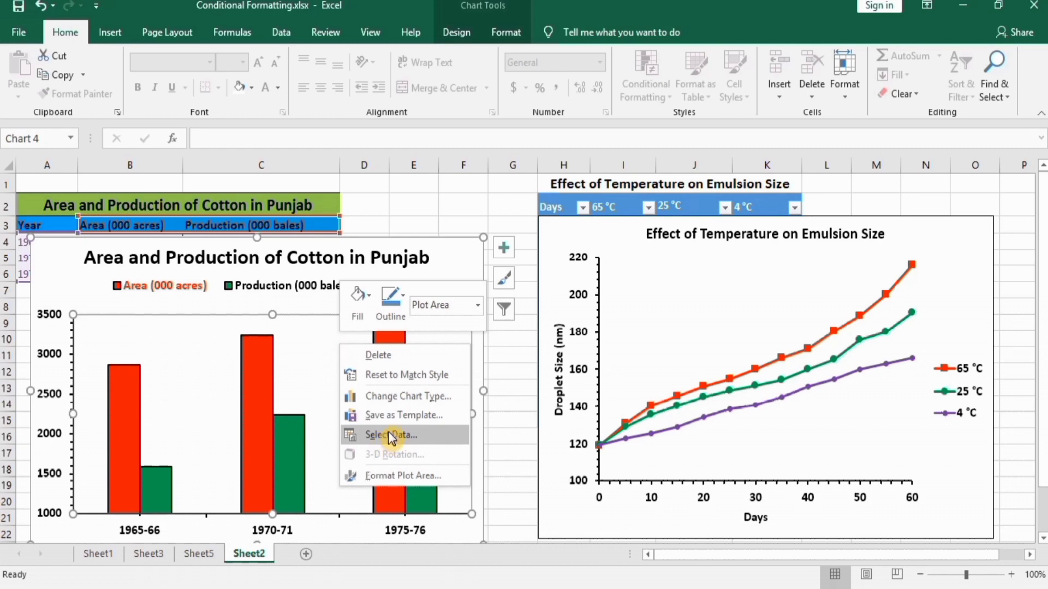
{"action": "left_click", "coordinate": [389, 435]}
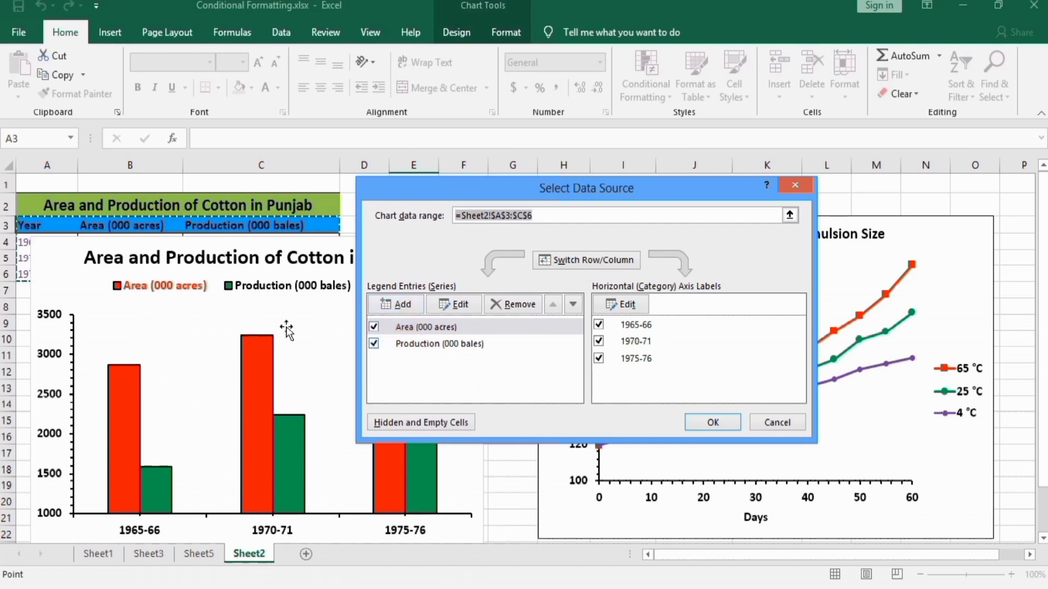
{"action": "left_click", "coordinate": [455, 323]}
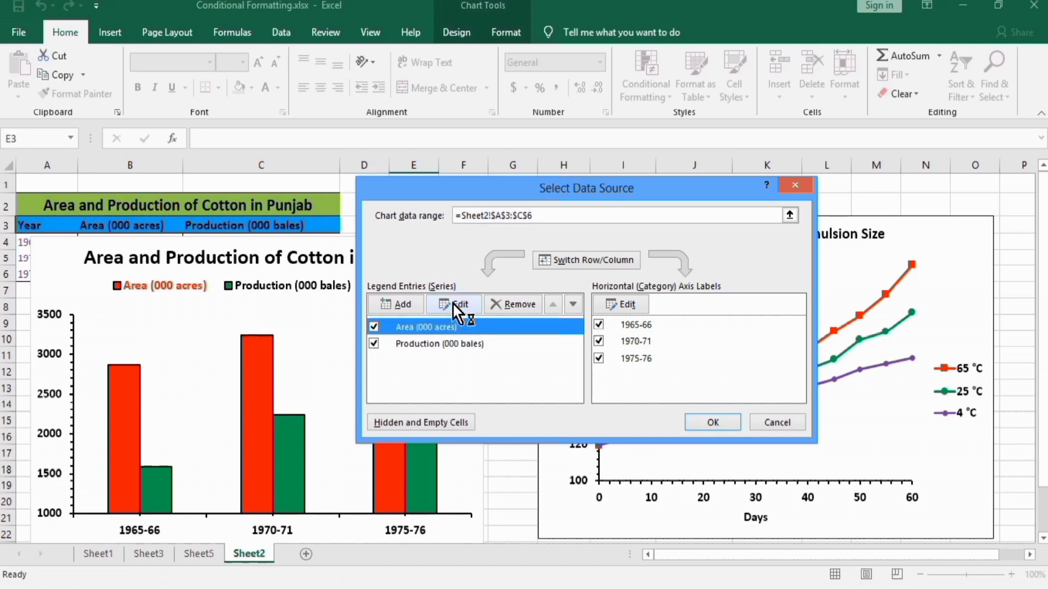
{"action": "left_click", "coordinate": [453, 303]}
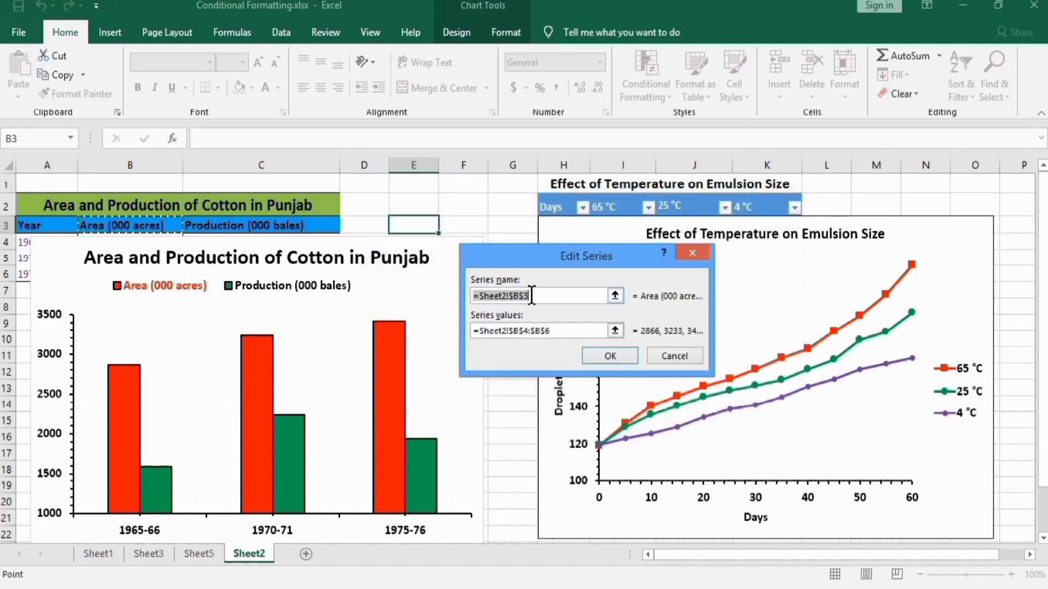
{"action": "key", "text": "BackSpace"}
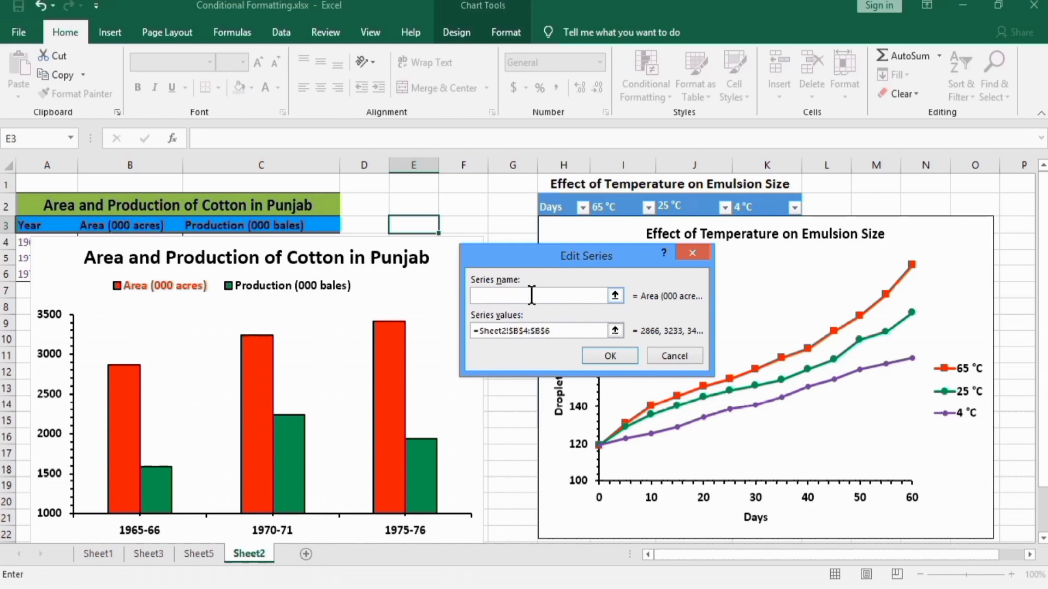
{"action": "type", "text": "Temperature"}
{"action": "left_click", "coordinate": [595, 358]}
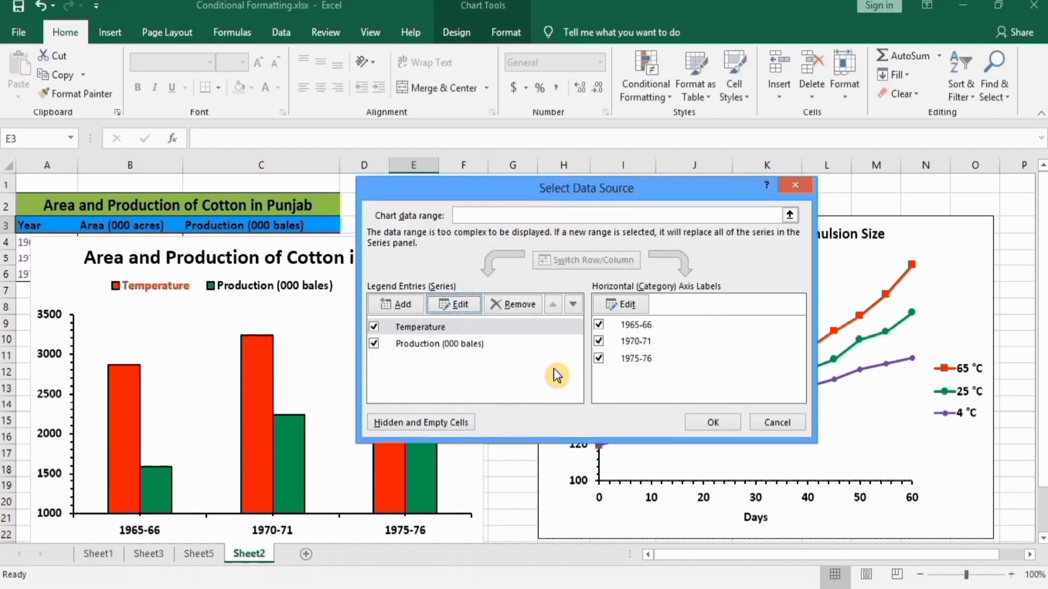
{"action": "left_click", "coordinate": [700, 424]}
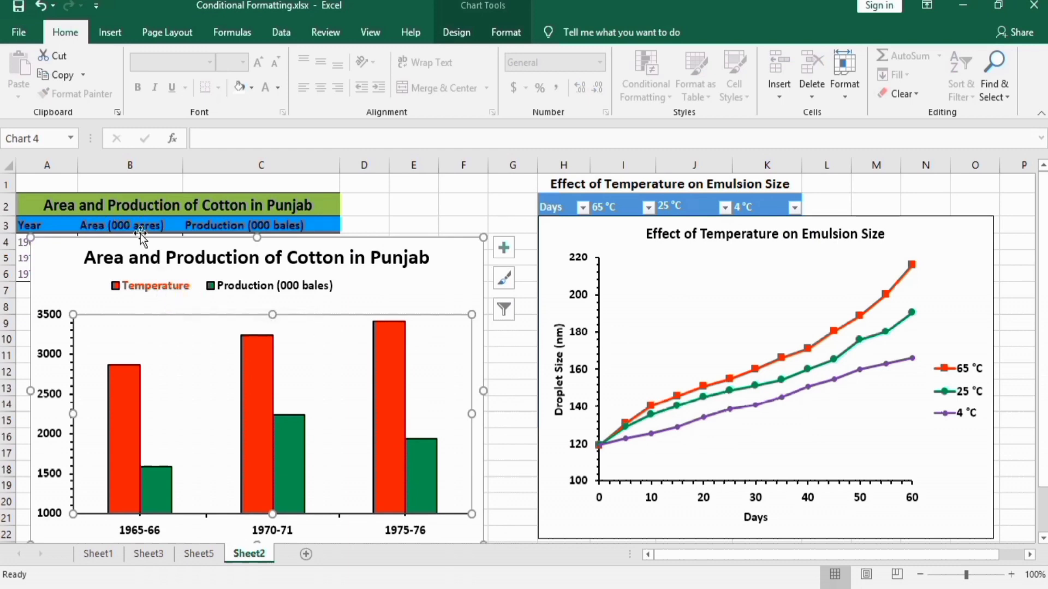
Enter the label Rain in cell E2 next to the cotton table.
{"action": "left_click", "coordinate": [156, 286]}
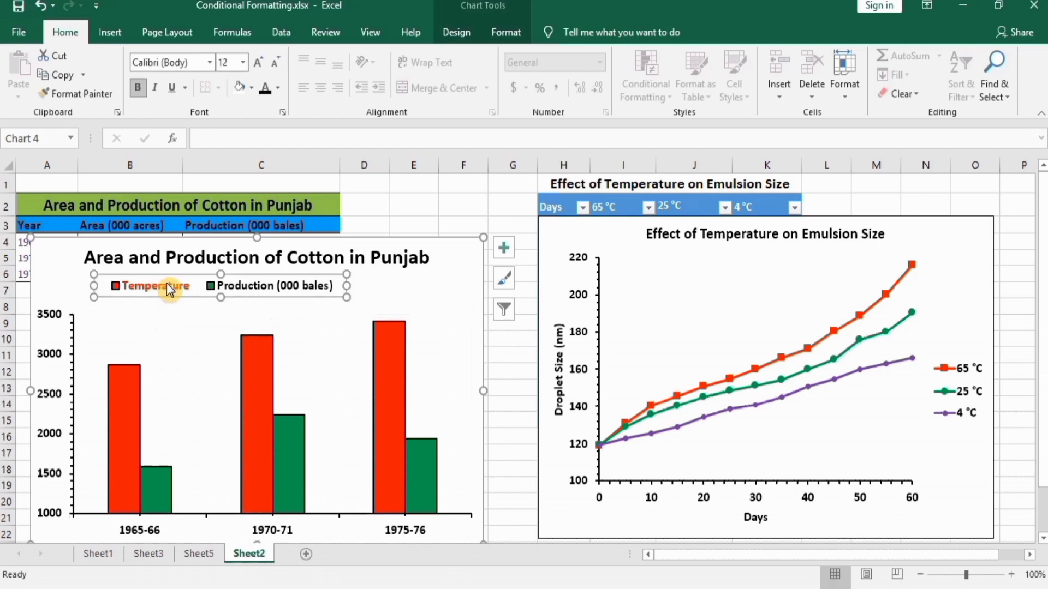
{"action": "left_click", "coordinate": [352, 360]}
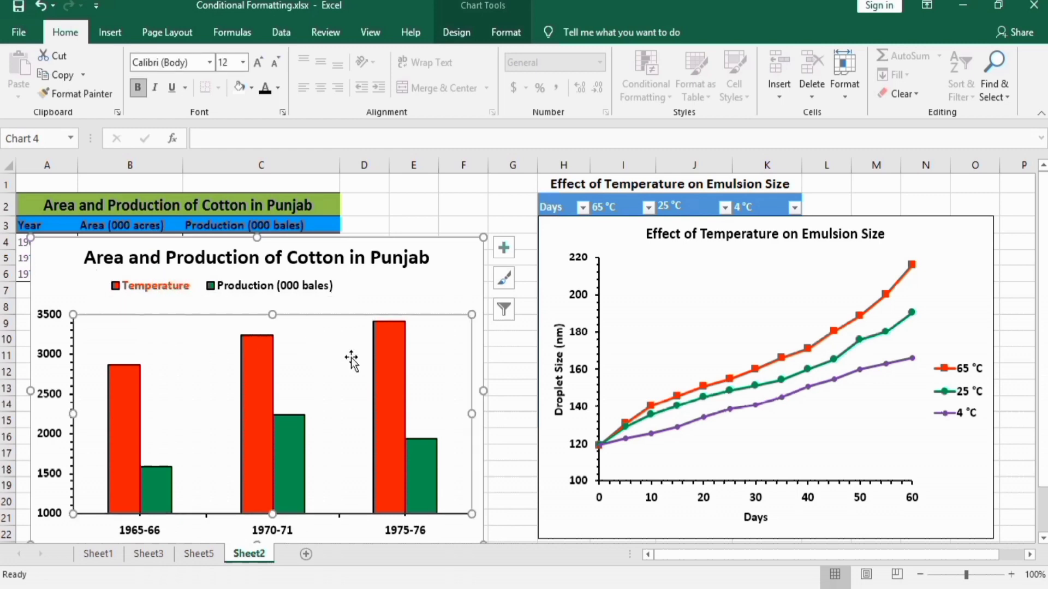
{"action": "left_click", "coordinate": [408, 206]}
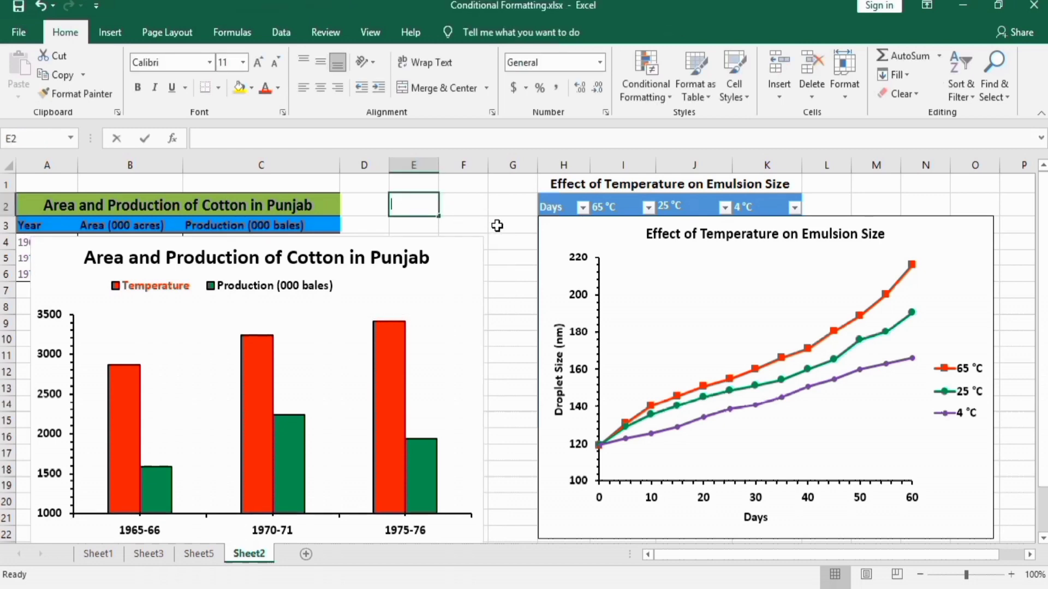
{"action": "type", "text": "Rain"}
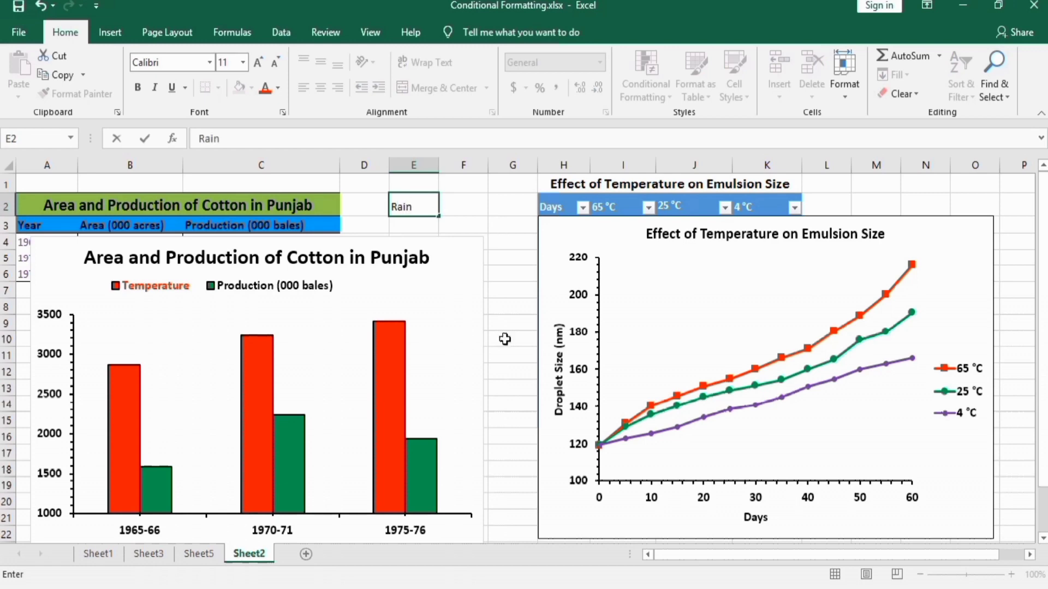
Set the Production (000 bales) series name to cell E2 so its legend entry reads Rain.
{"action": "left_click", "coordinate": [316, 354]}
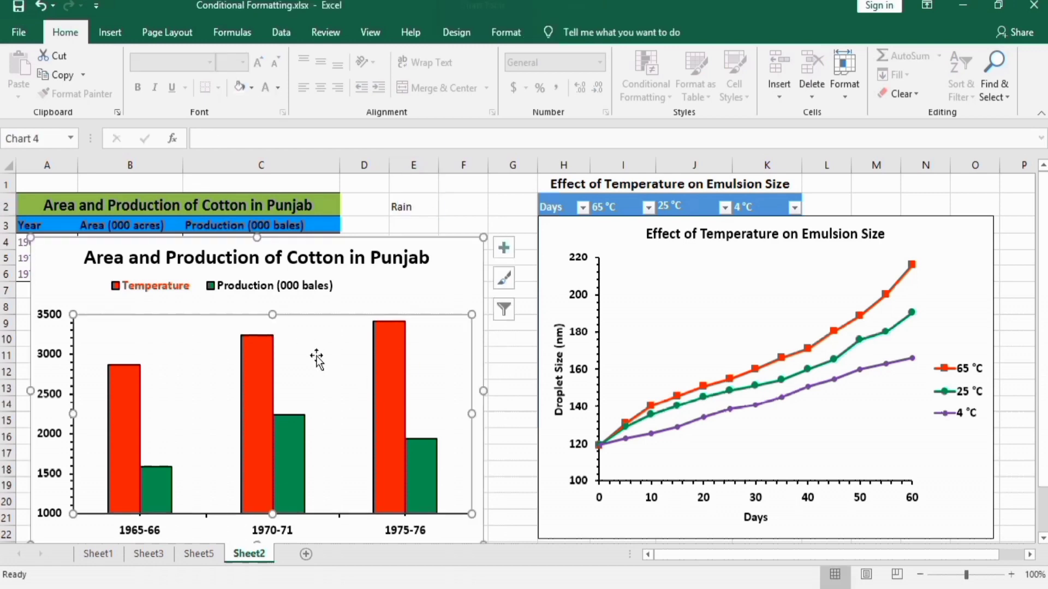
{"action": "right_click", "coordinate": [320, 361]}
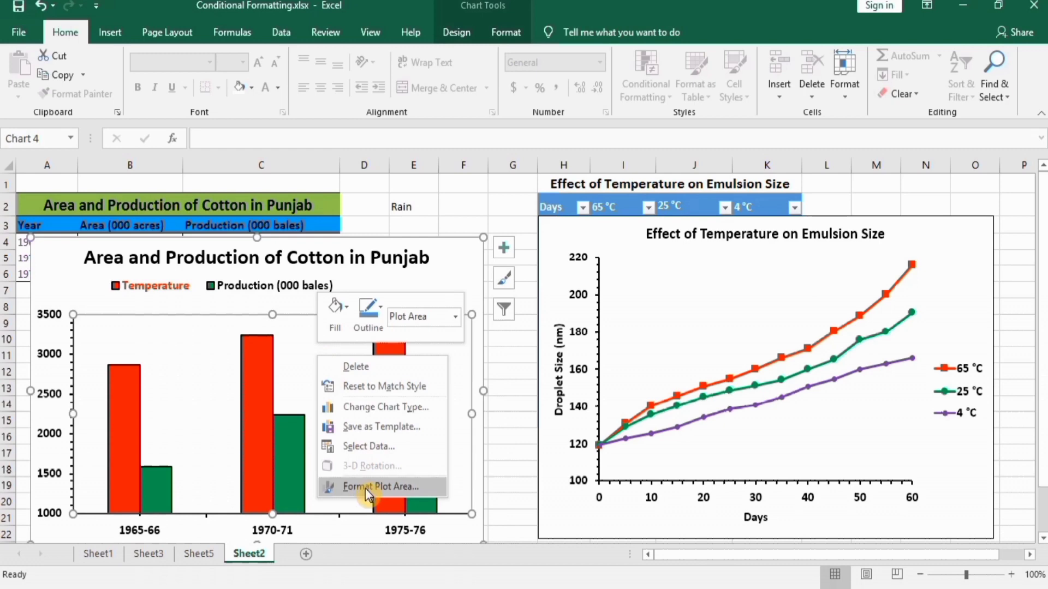
{"action": "left_click", "coordinate": [373, 448]}
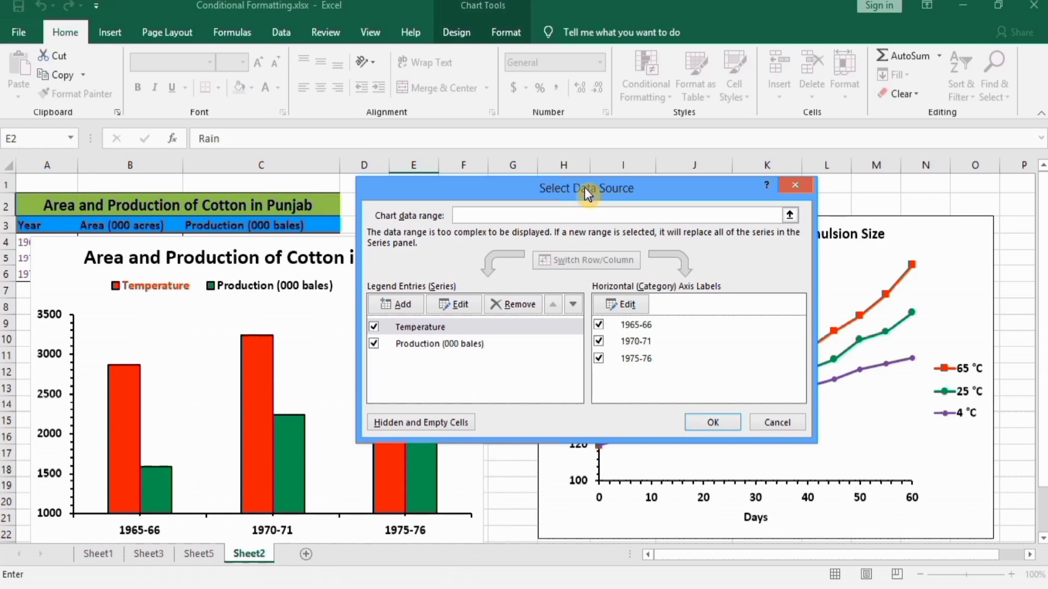
{"action": "left_click_drag", "start_coordinate": [584, 188], "coordinate": [688, 197]}
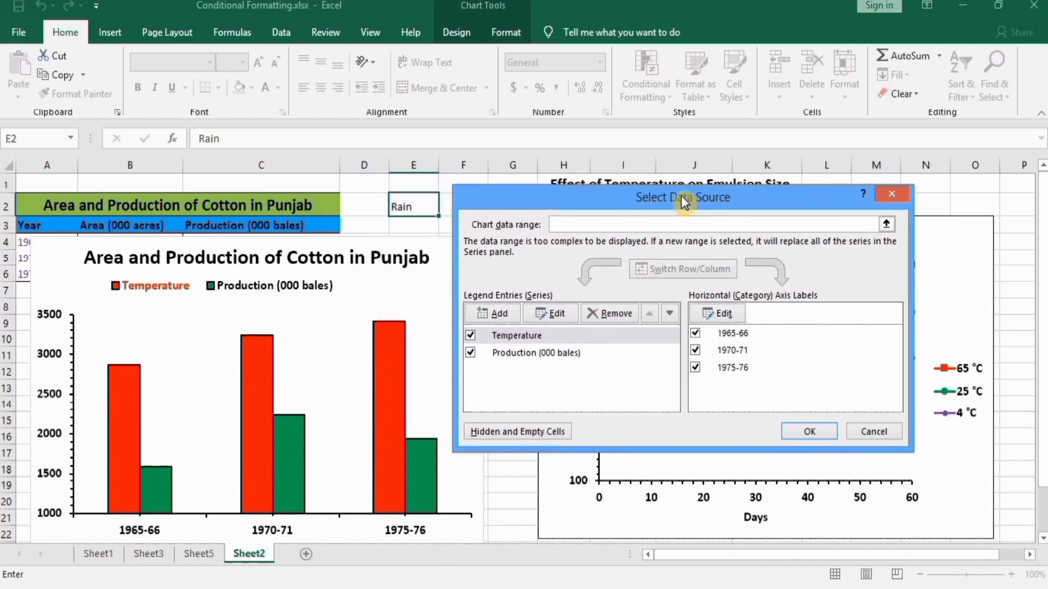
{"action": "left_click", "coordinate": [519, 352]}
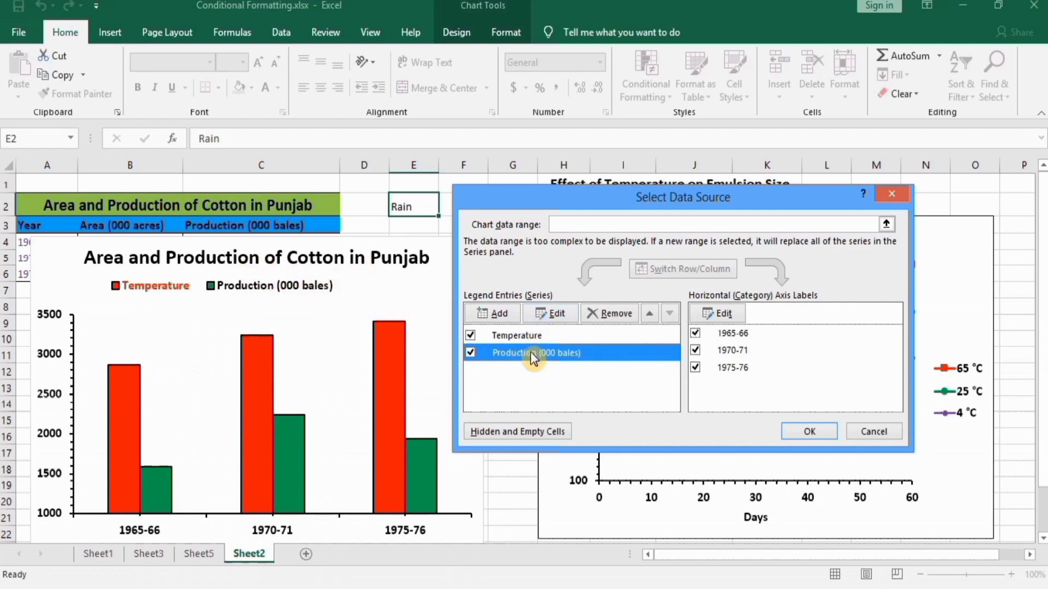
{"action": "left_click", "coordinate": [553, 315]}
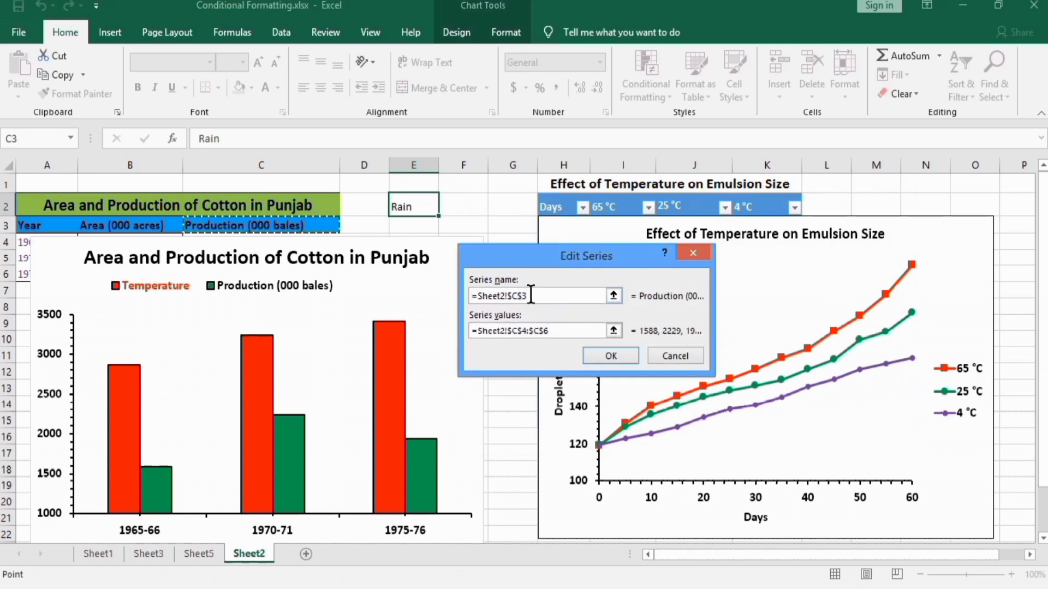
{"action": "key", "text": "BackSpace"}
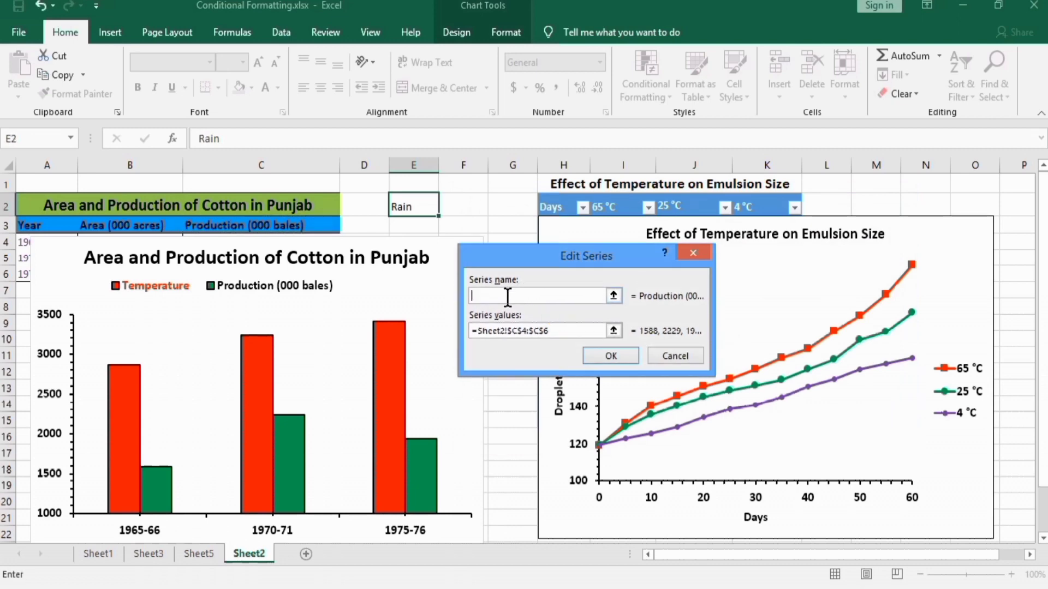
{"action": "left_click", "coordinate": [412, 207]}
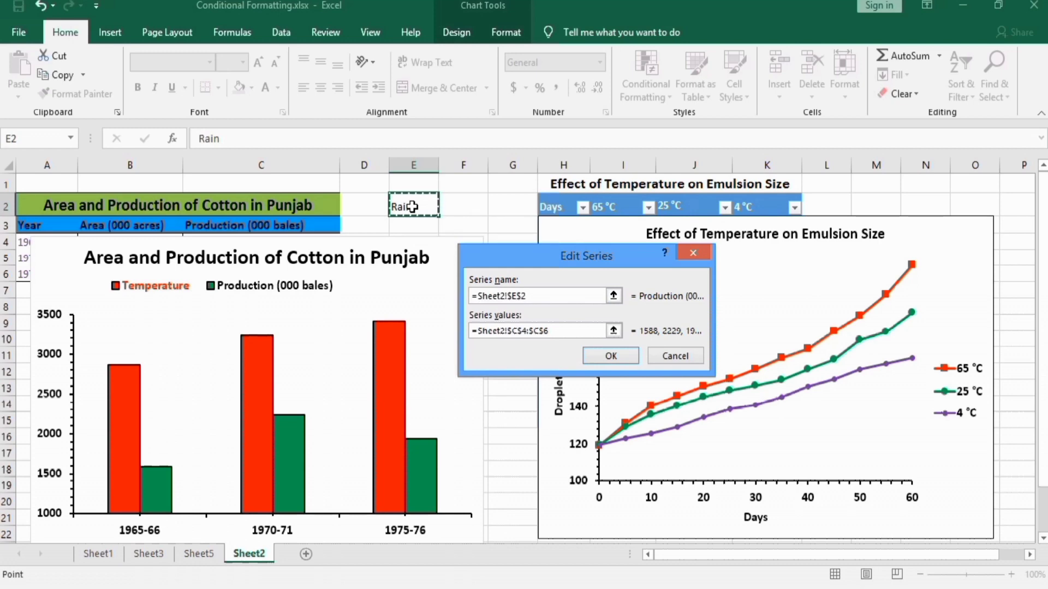
{"action": "left_click", "coordinate": [599, 355]}
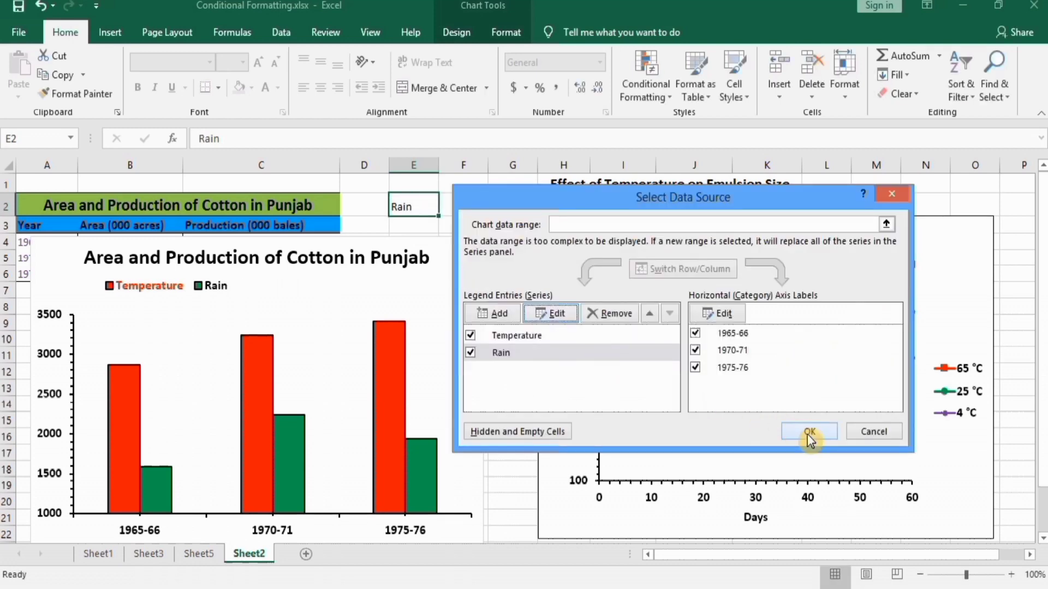
{"action": "left_click", "coordinate": [807, 434]}
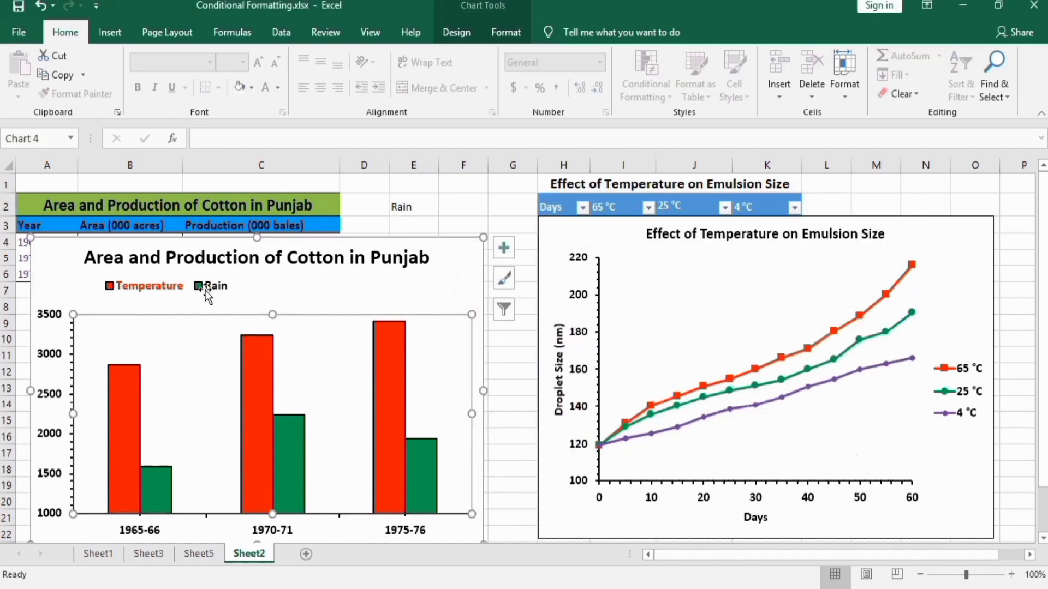